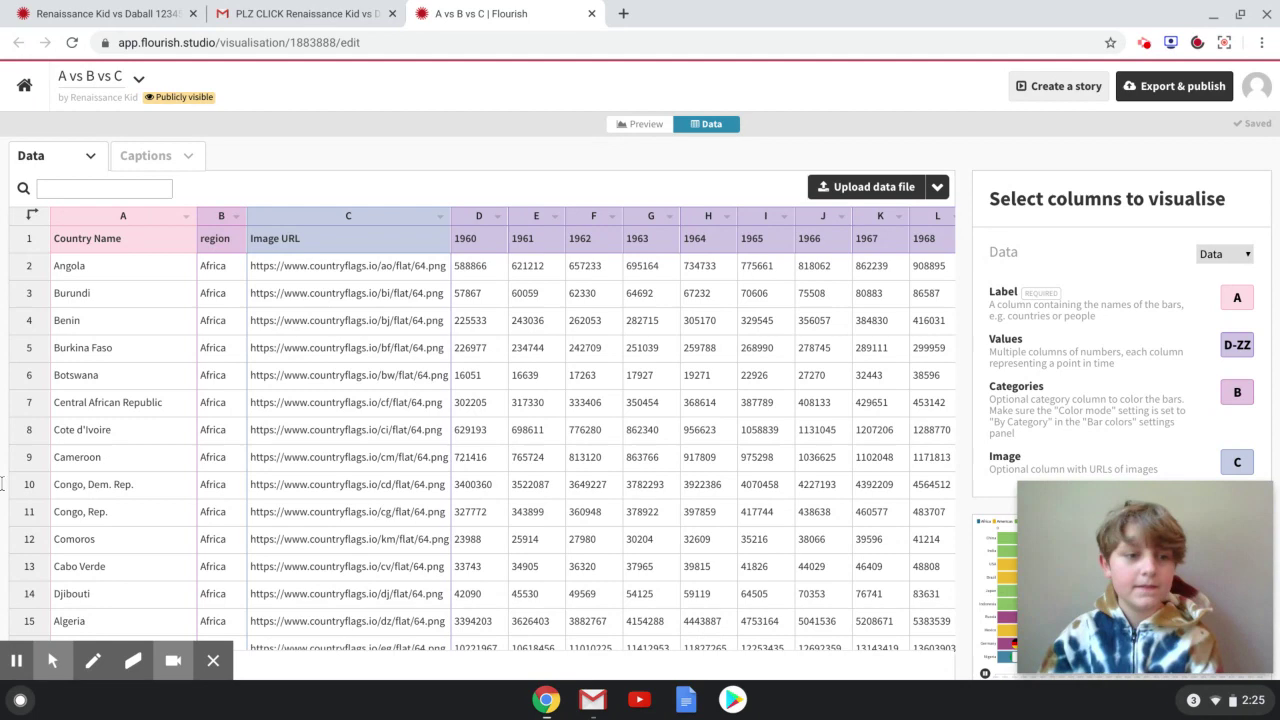
Select the Country Name column in the sample data sheet.
click(172, 216)
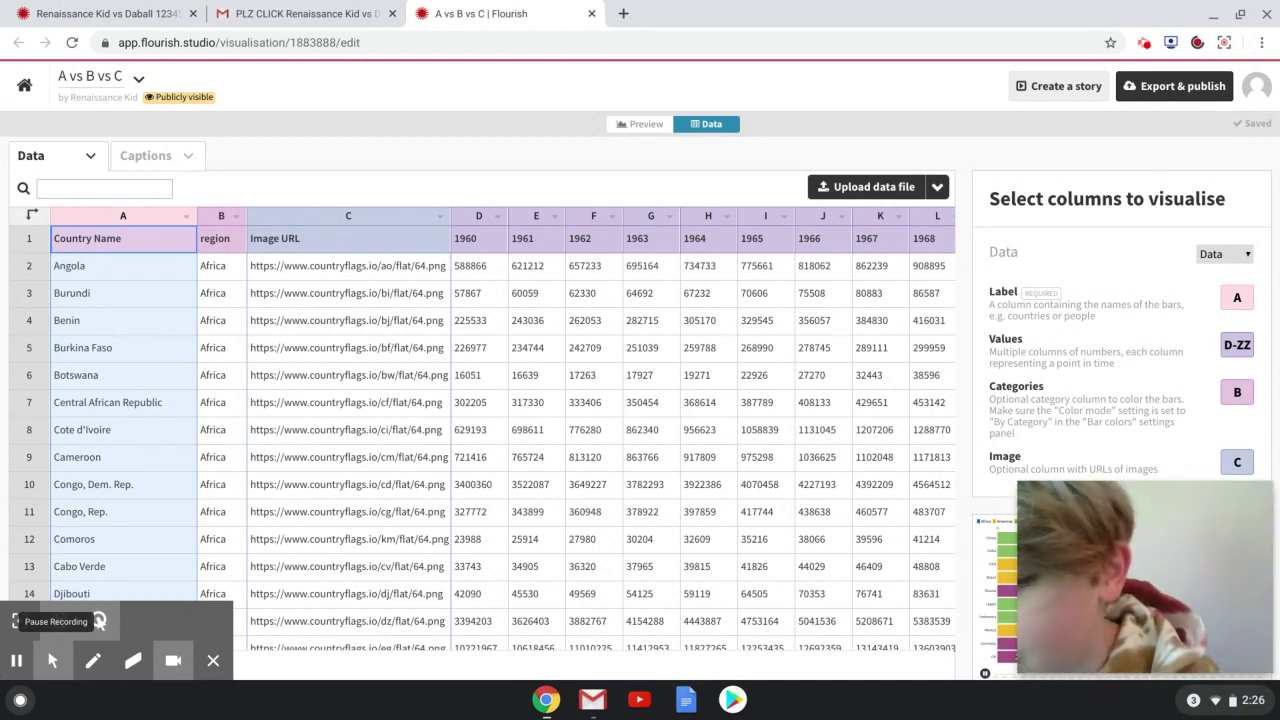
Delete all sample data, leave Categories unassigned and set the Image column to B.
key(ctrl+a)
key(Delete)
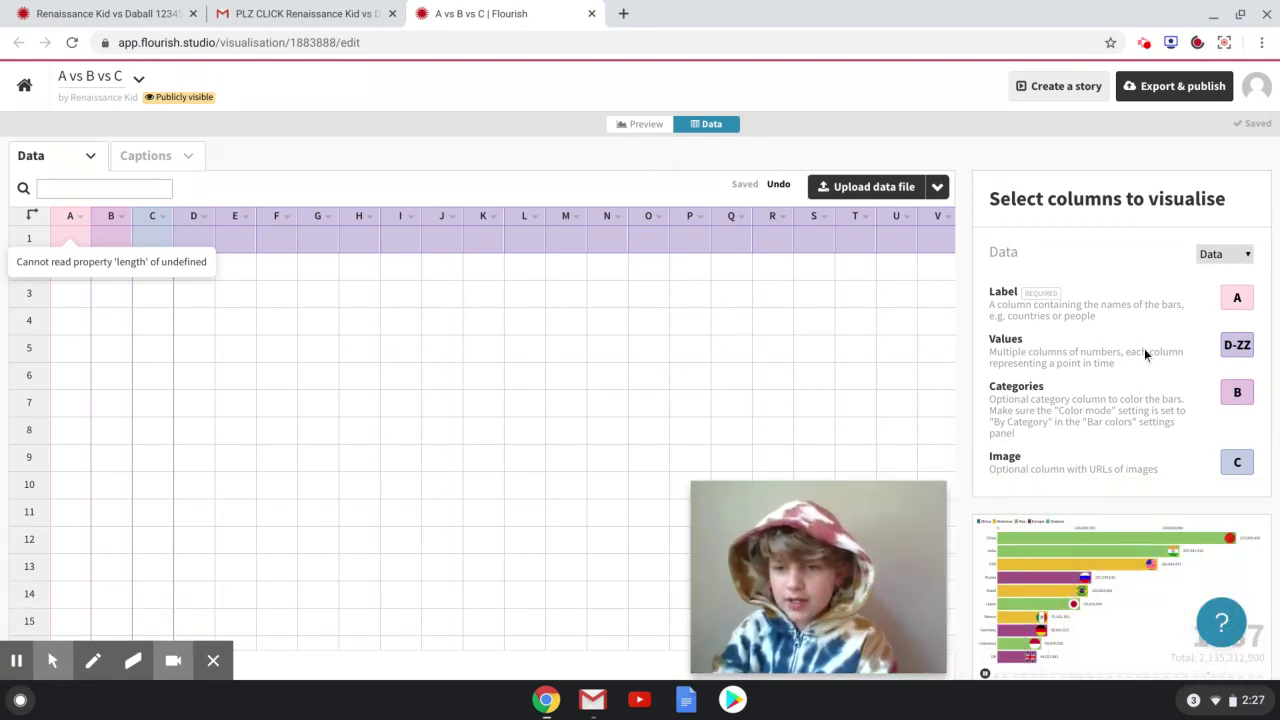
click(1238, 392)
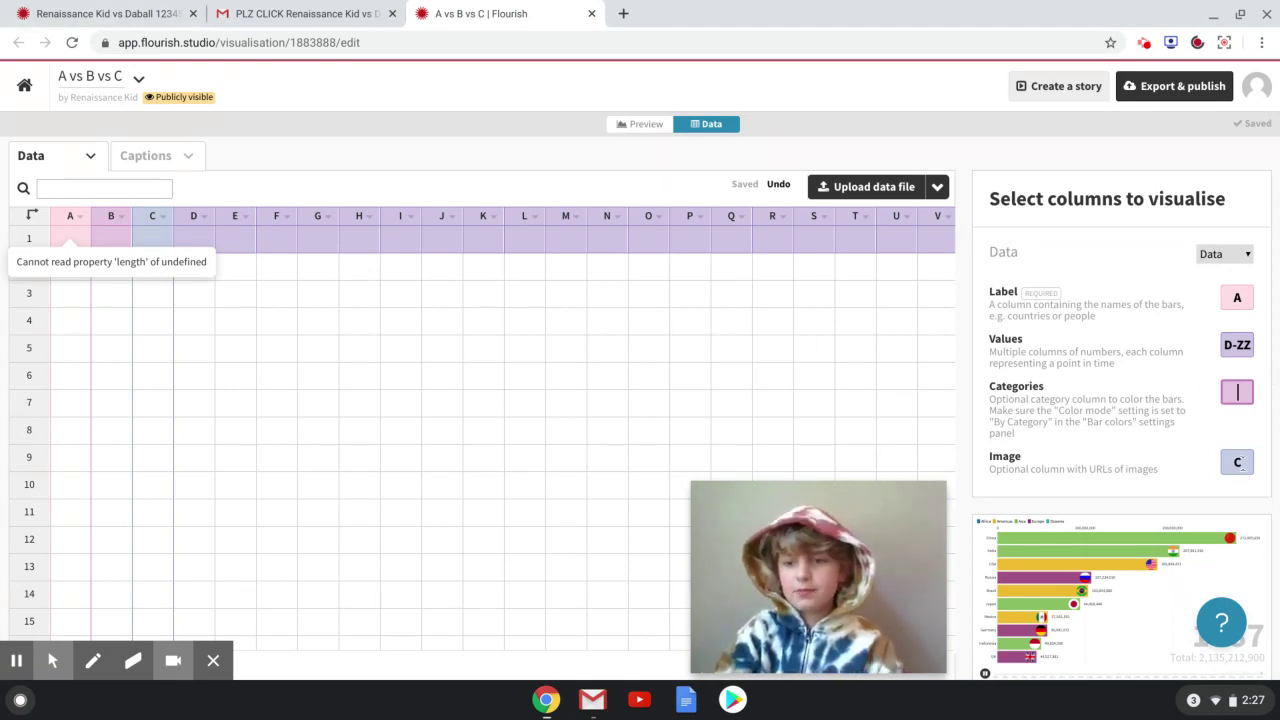
key(Tab)
text(B)
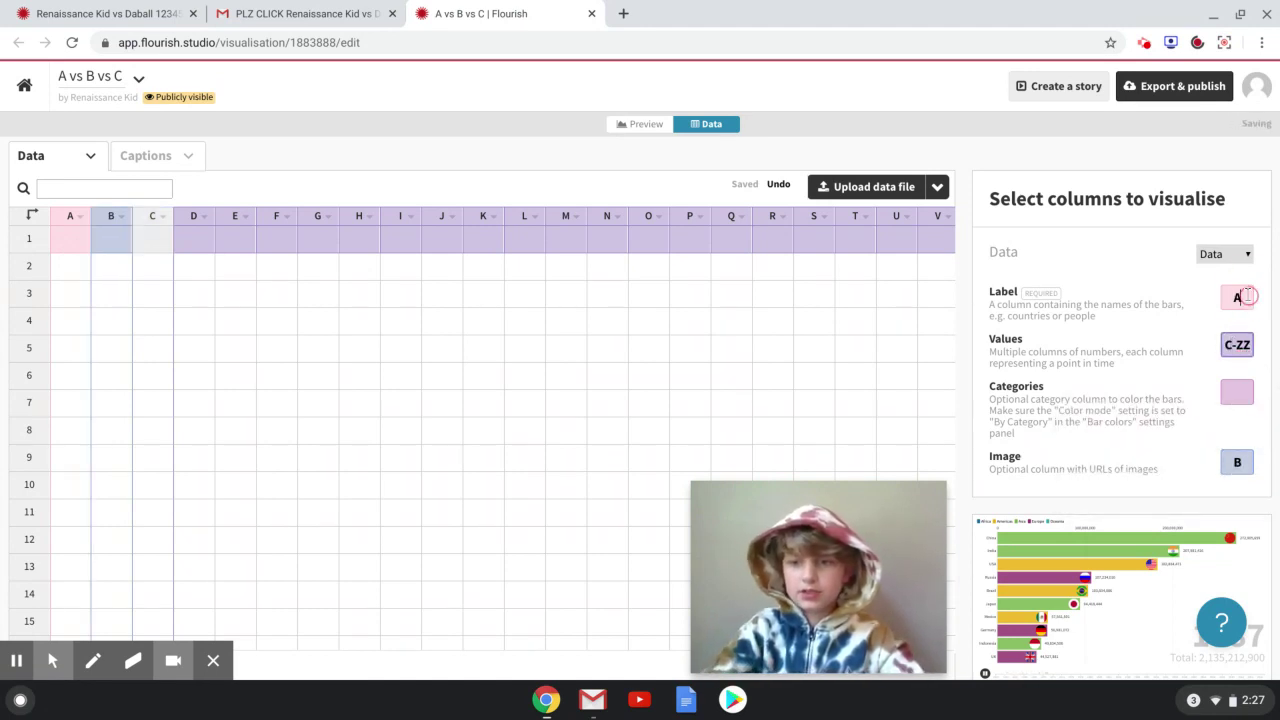
Enter the heading 'CHannel Name' in A1 with channels A, B and C below it.
click(152, 405)
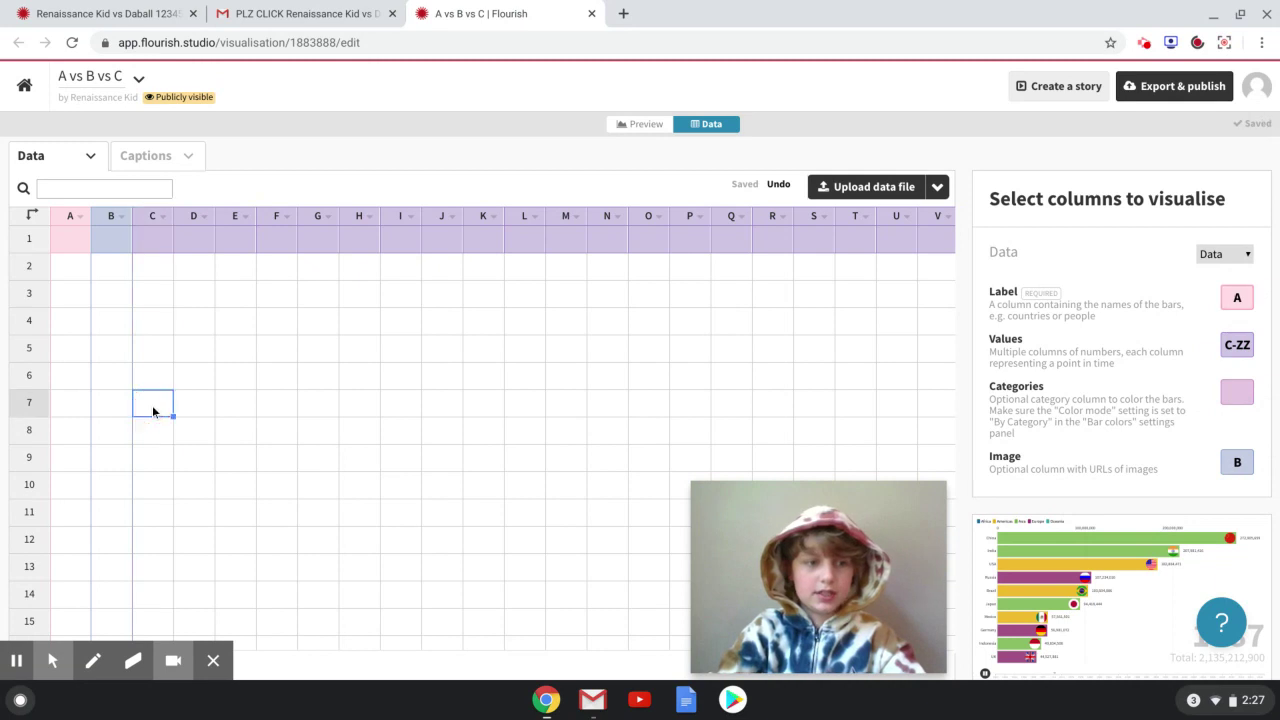
click(68, 249)
text(CHannel)
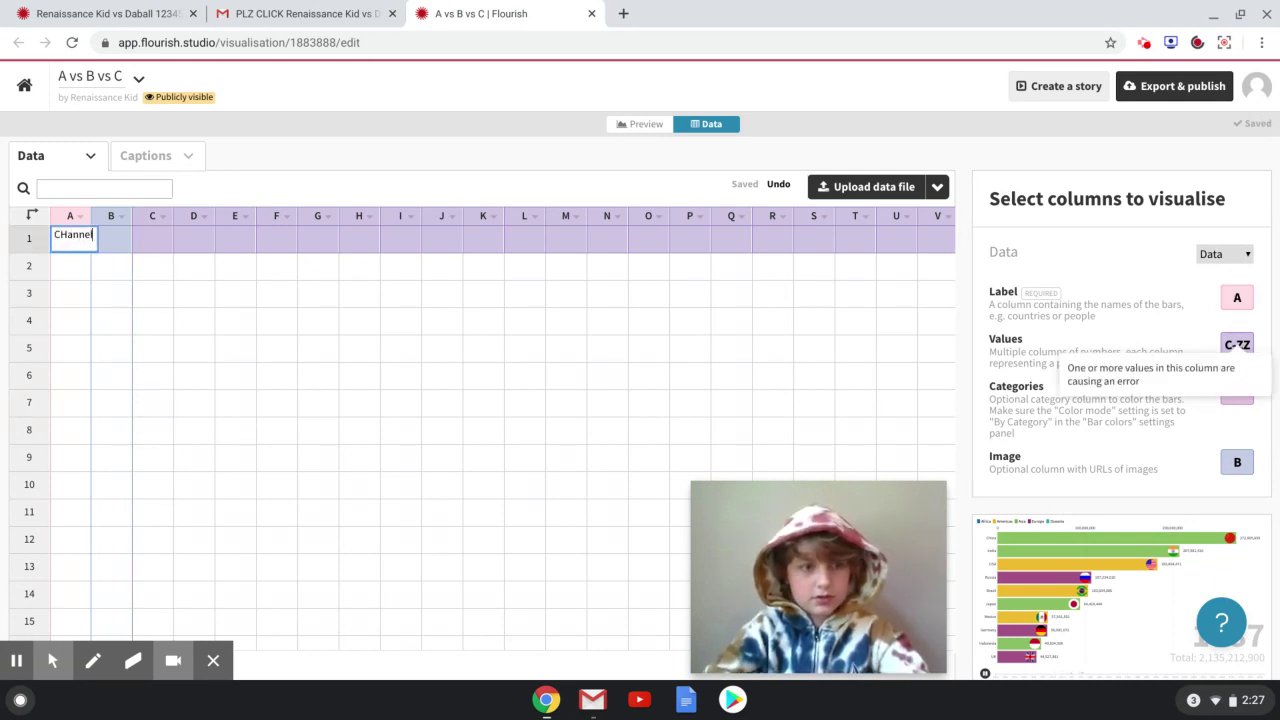
text( Name)
key(Return)
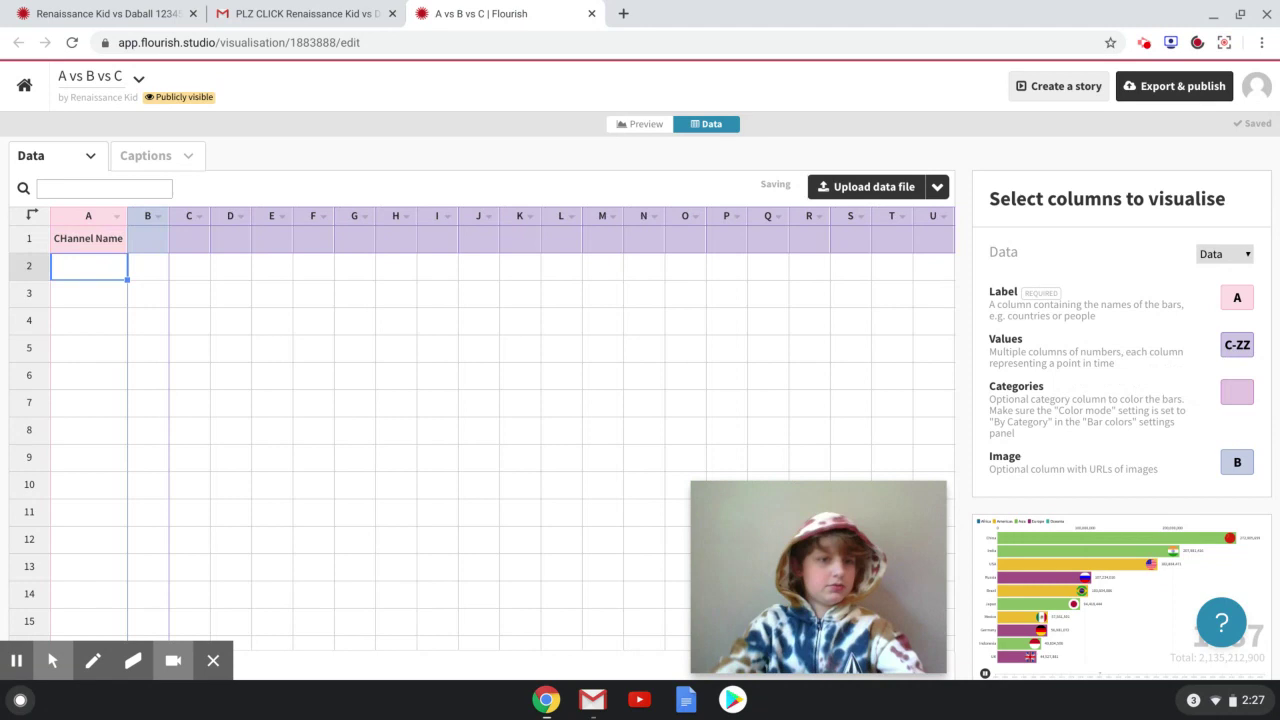
text(A)
key(Return)
text(B)
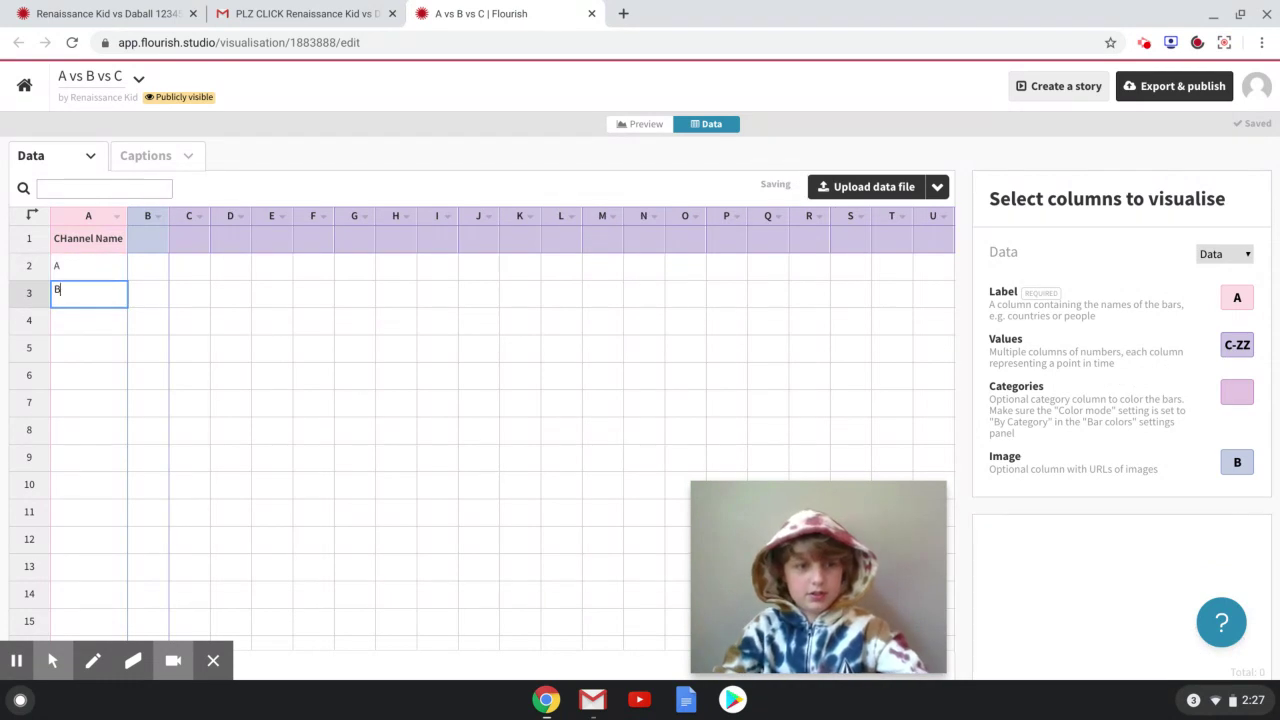
key(Return)
click(88, 238)
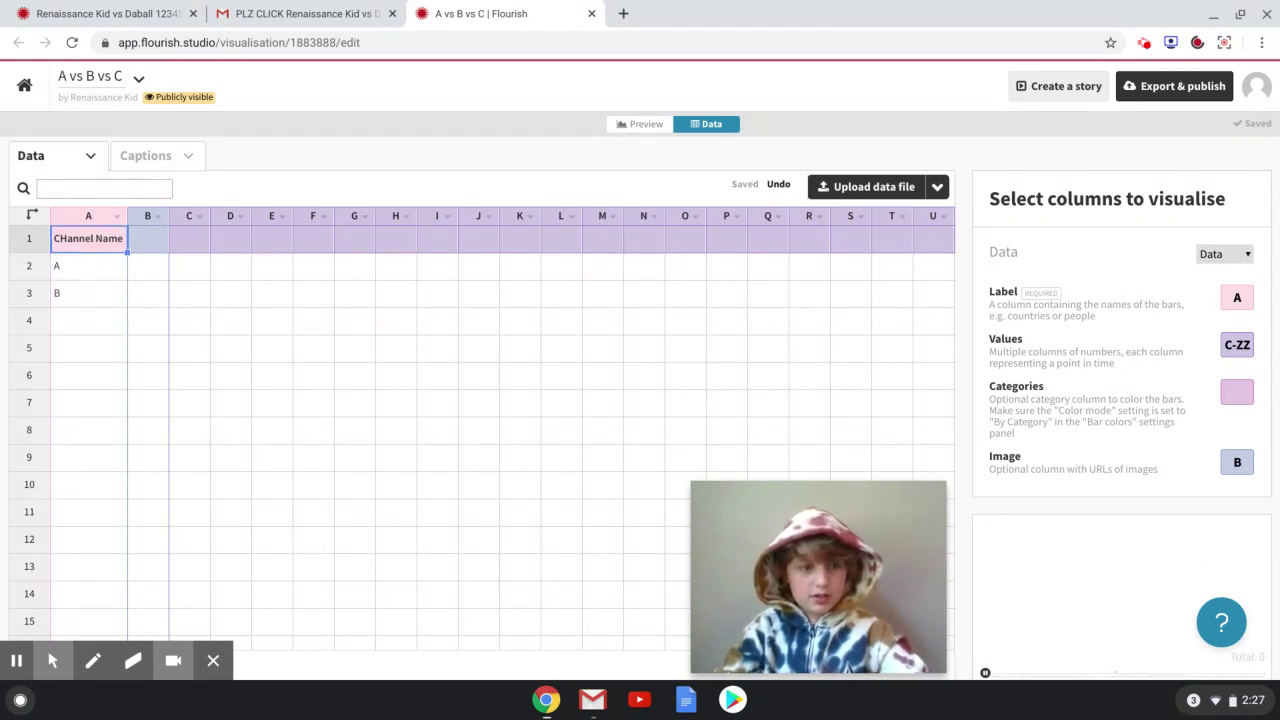
click(88, 293)
click(88, 320)
text(C)
Add the heading 'Image' in cell B1.
click(148, 293)
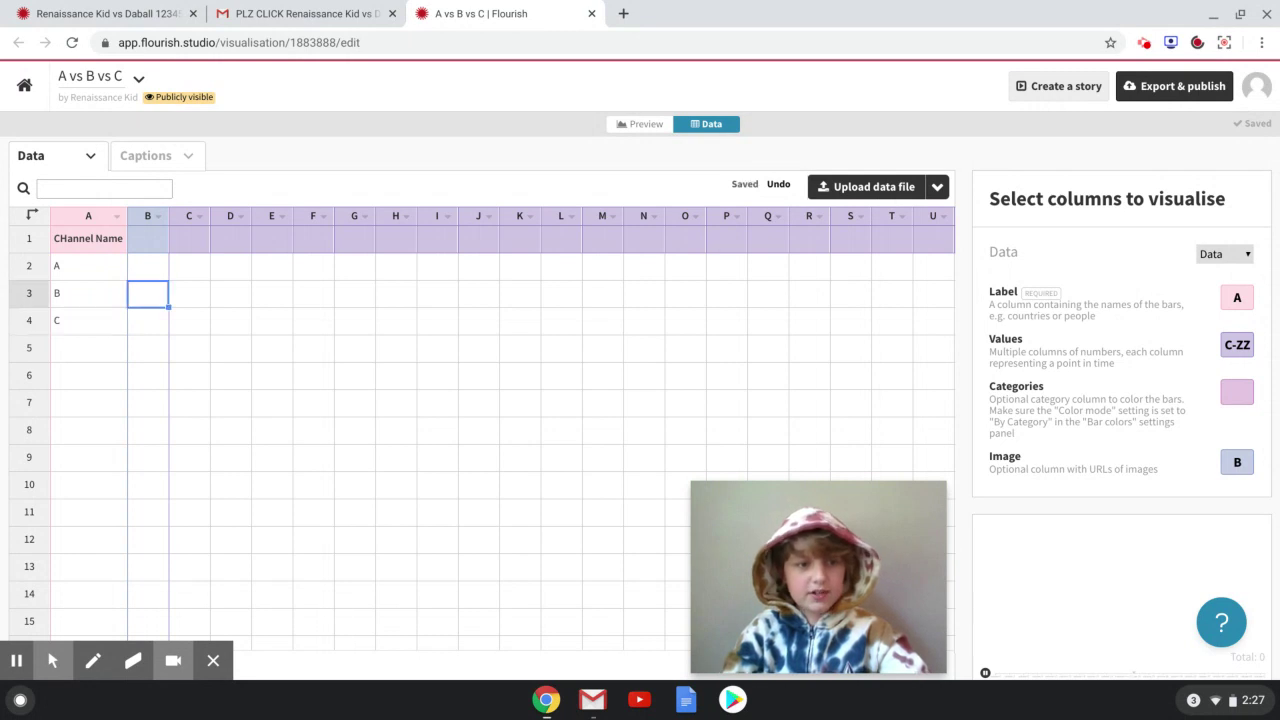
click(148, 238)
text(Imag)
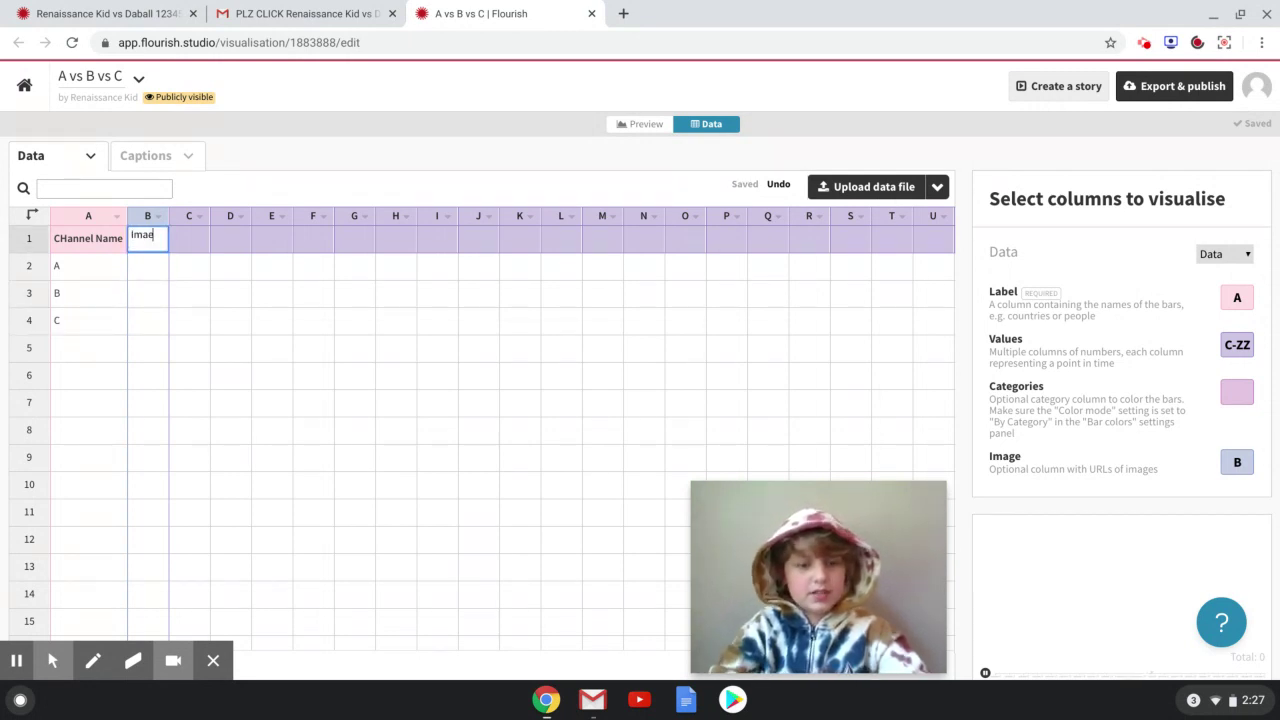
text(e)
key(Return)
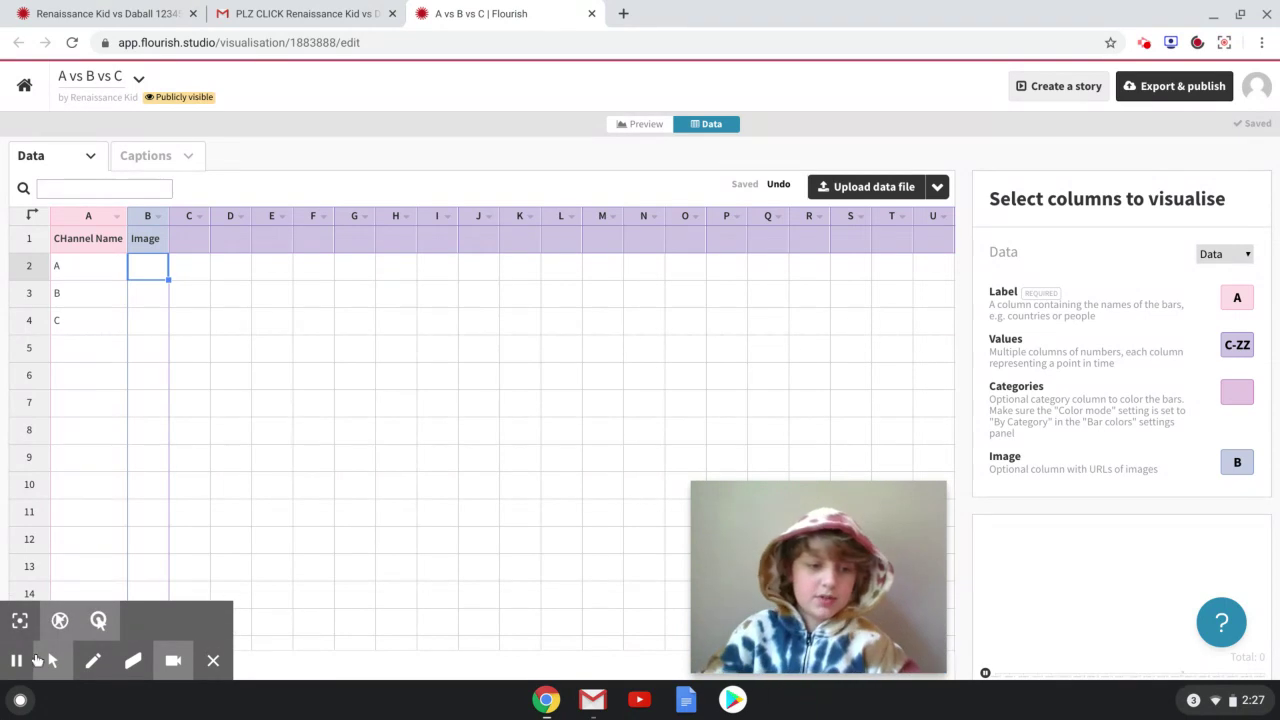
click(20, 660)
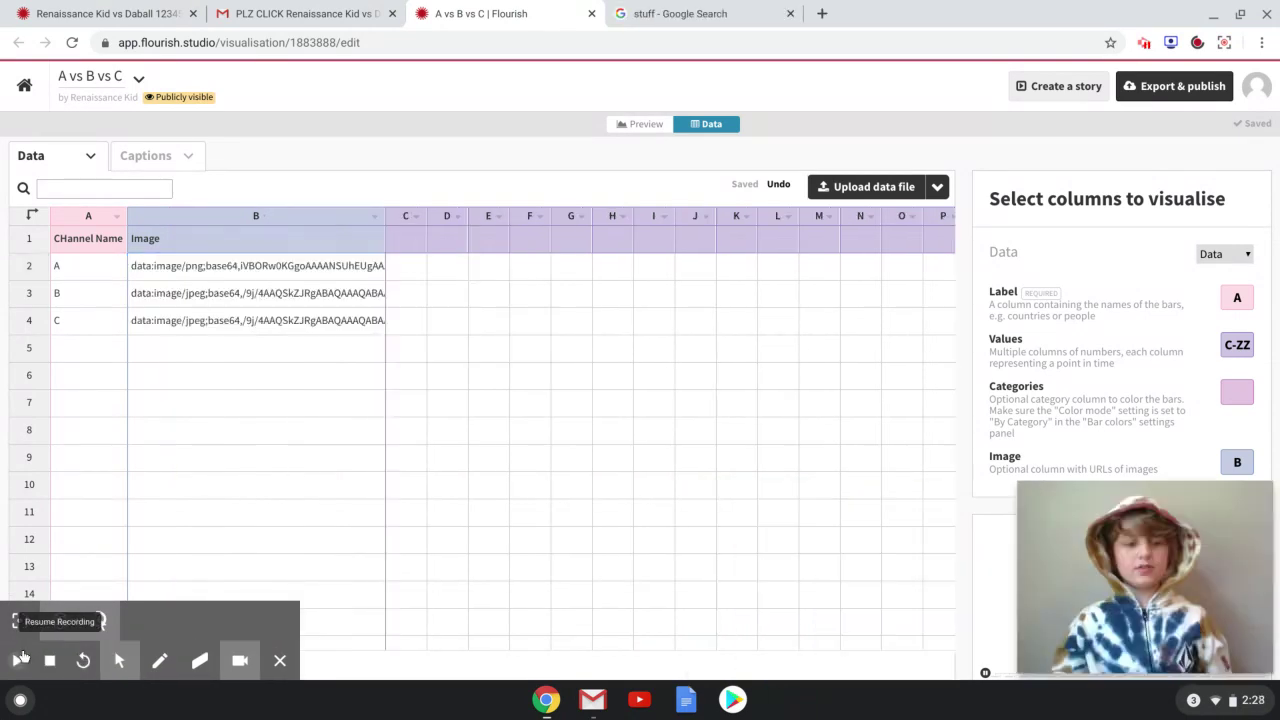
click(20, 660)
click(447, 484)
mouse_move(1115, 556)
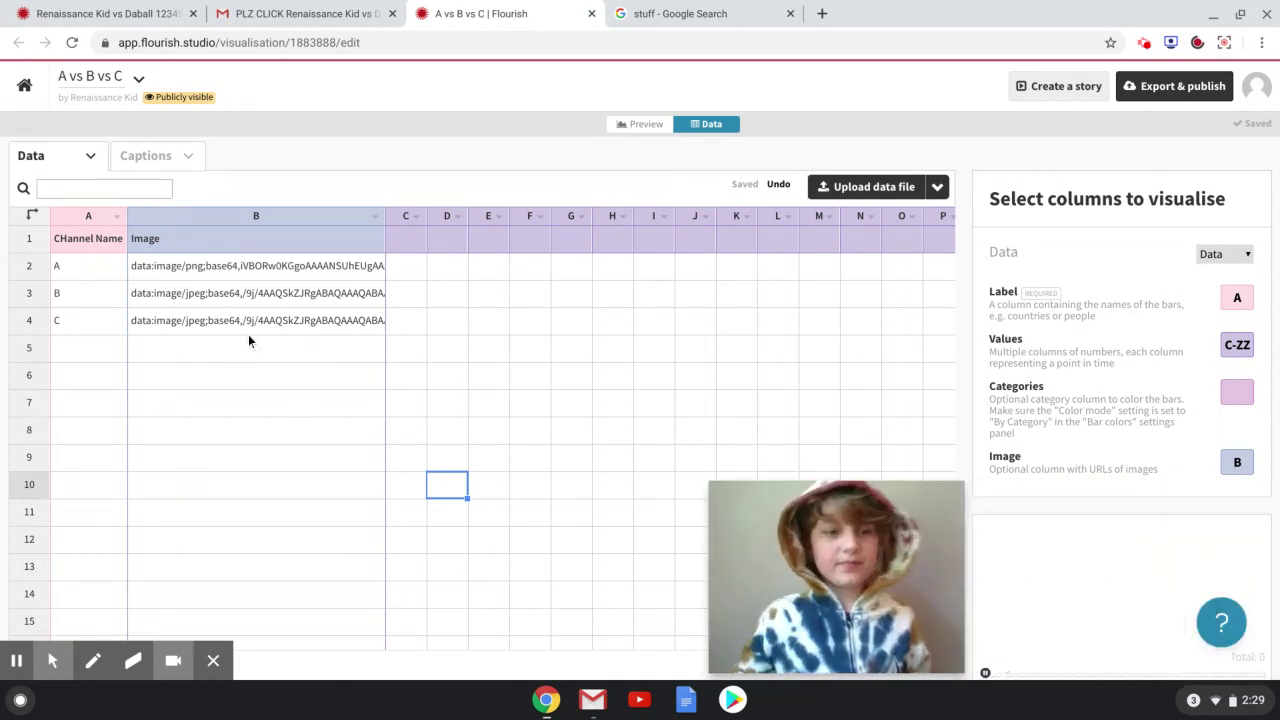
click(263, 299)
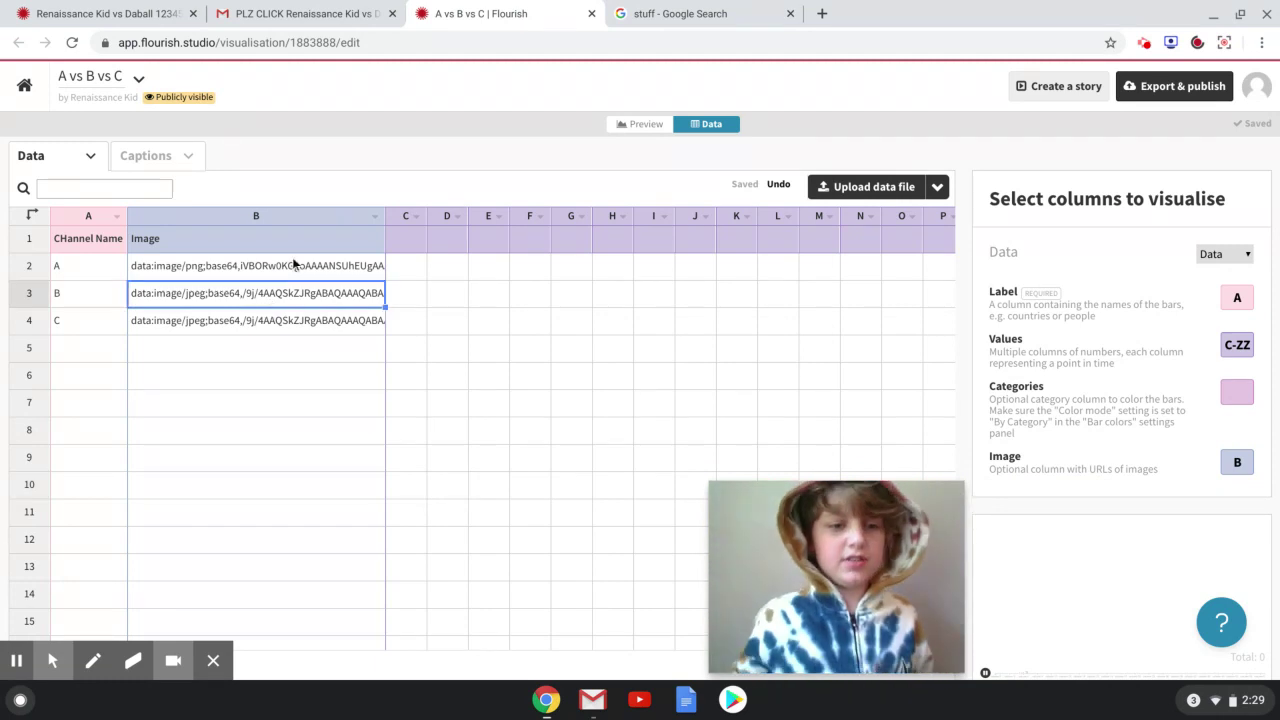
key(Down)
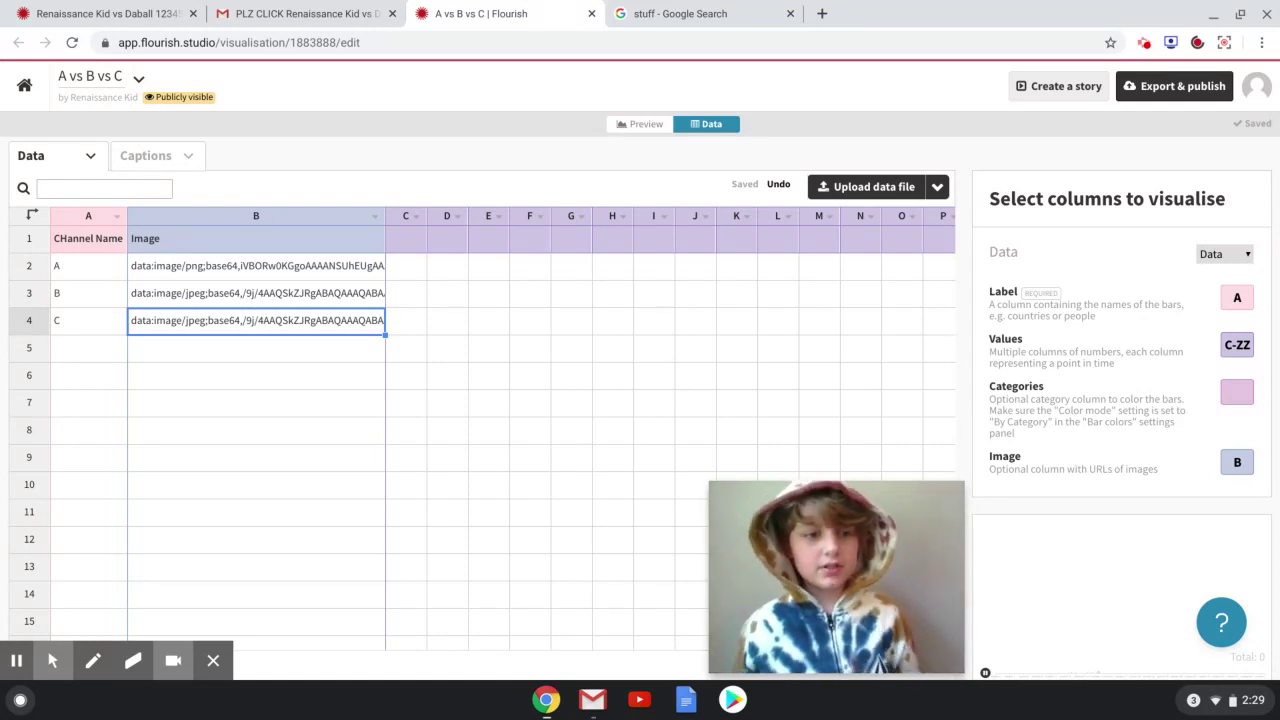
click(337, 297)
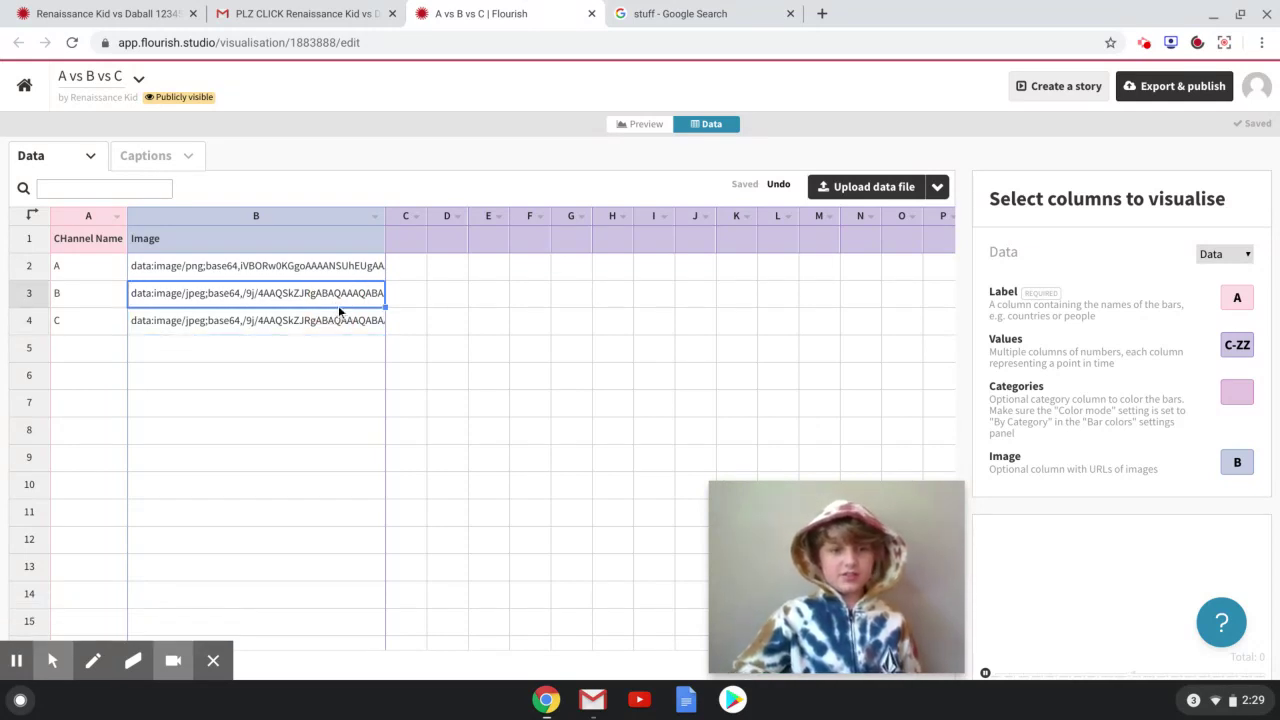
drag(338, 305, 366, 320)
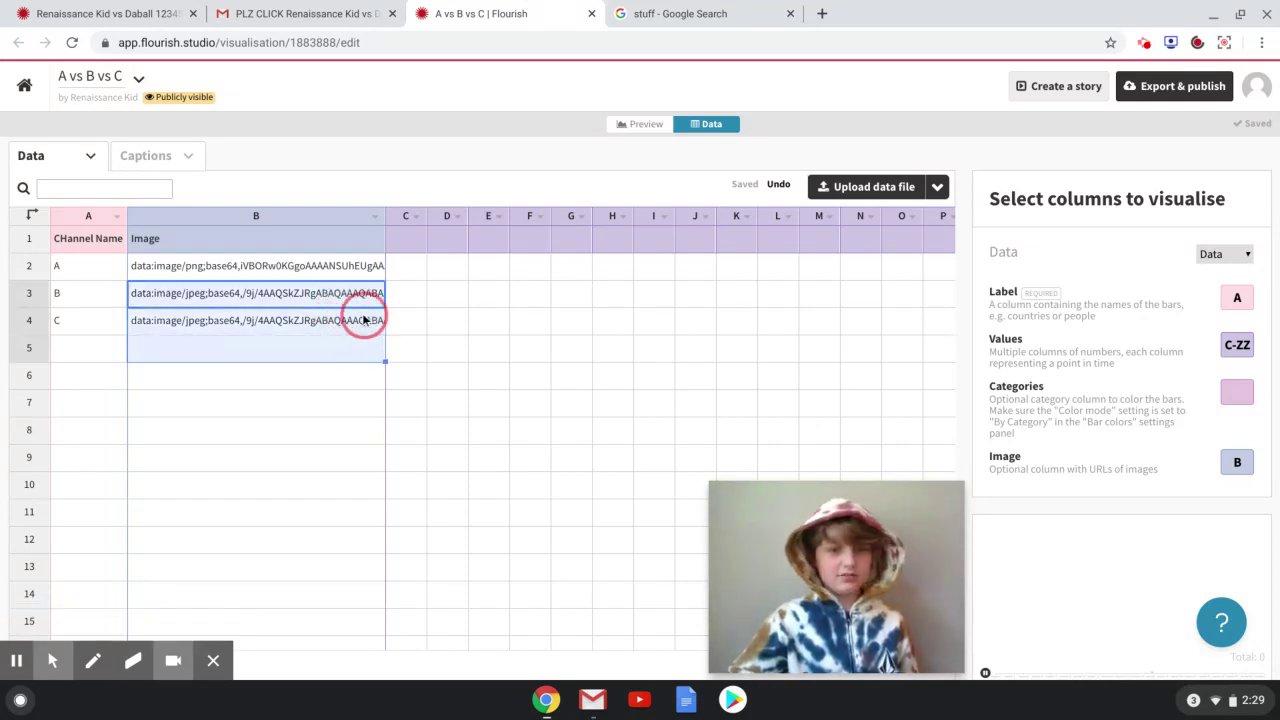
Enter 0 in C2, C3 and C4 for channels A, B and C.
click(414, 320)
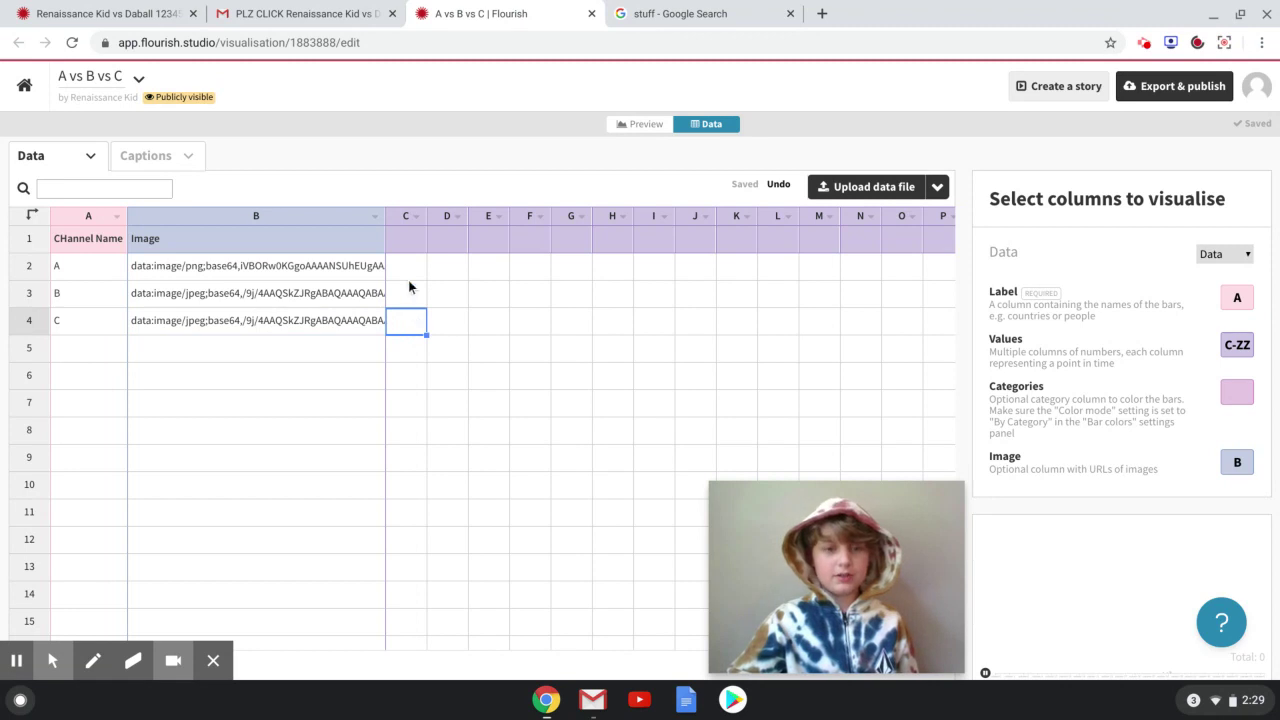
key(Up)
key(Up)
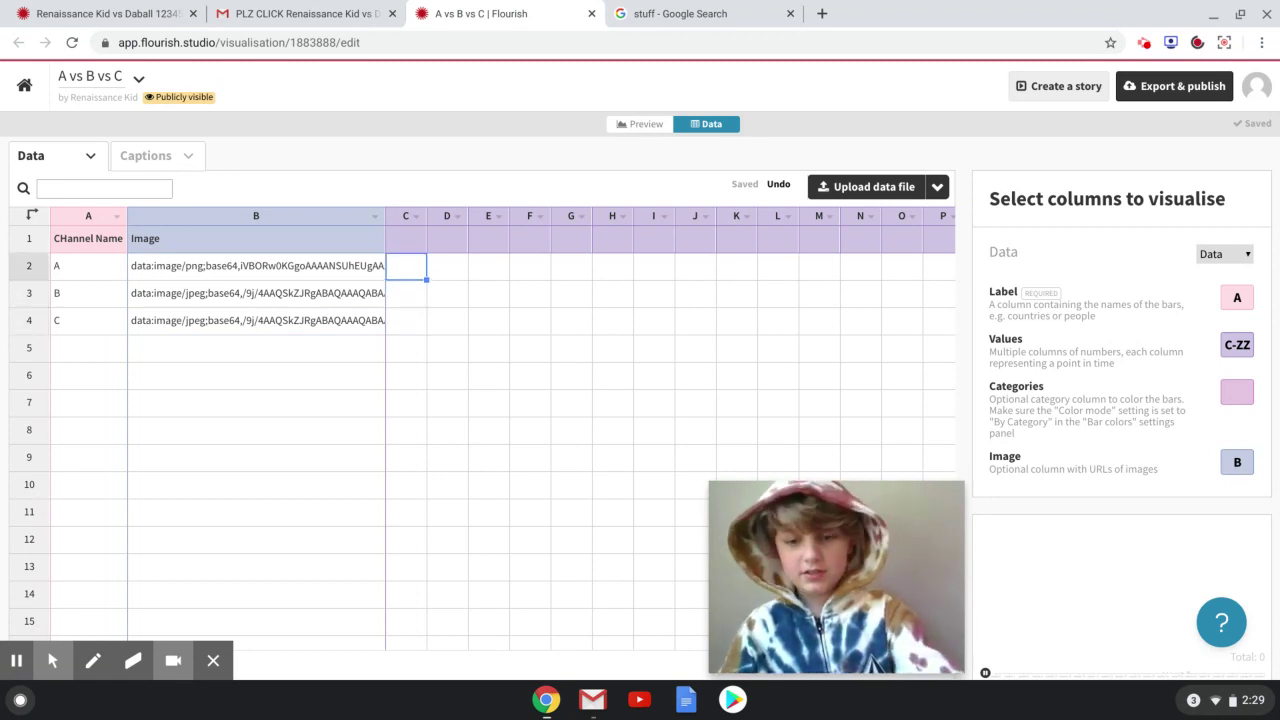
text(0)
key(Return)
text(0)
key(Return)
text(0)
key(Return)
key(Right)
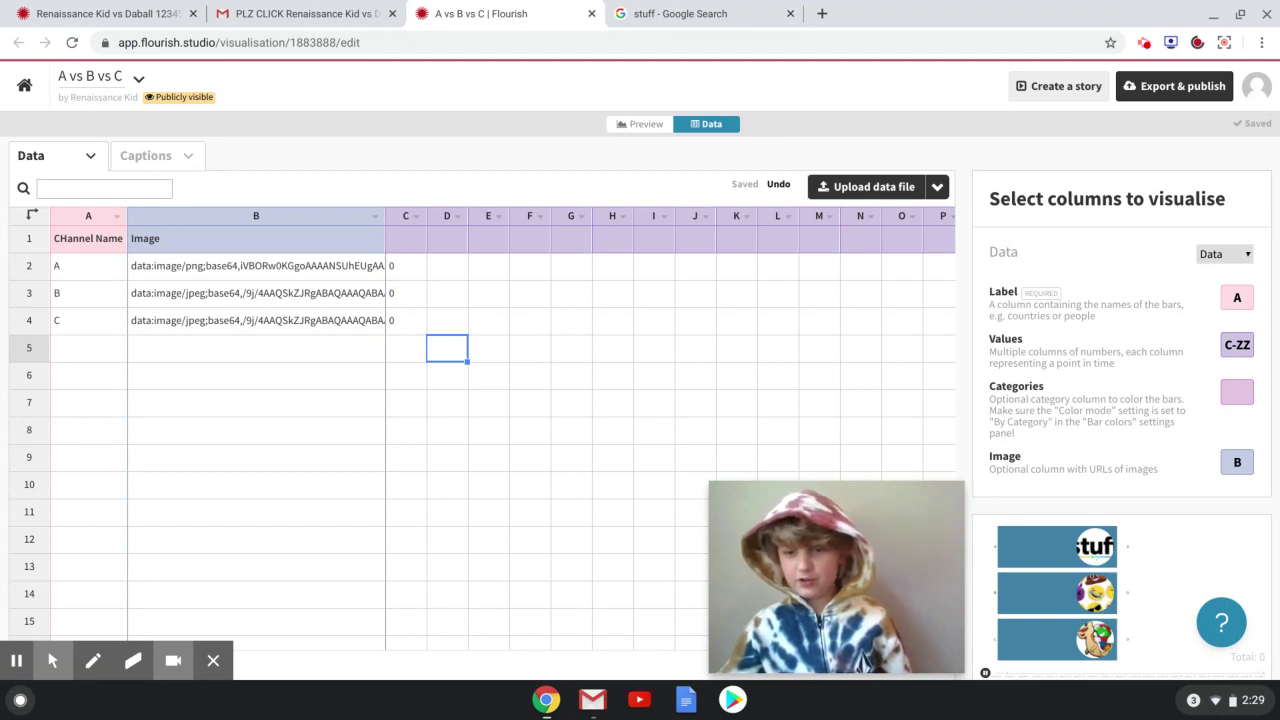
click(53, 660)
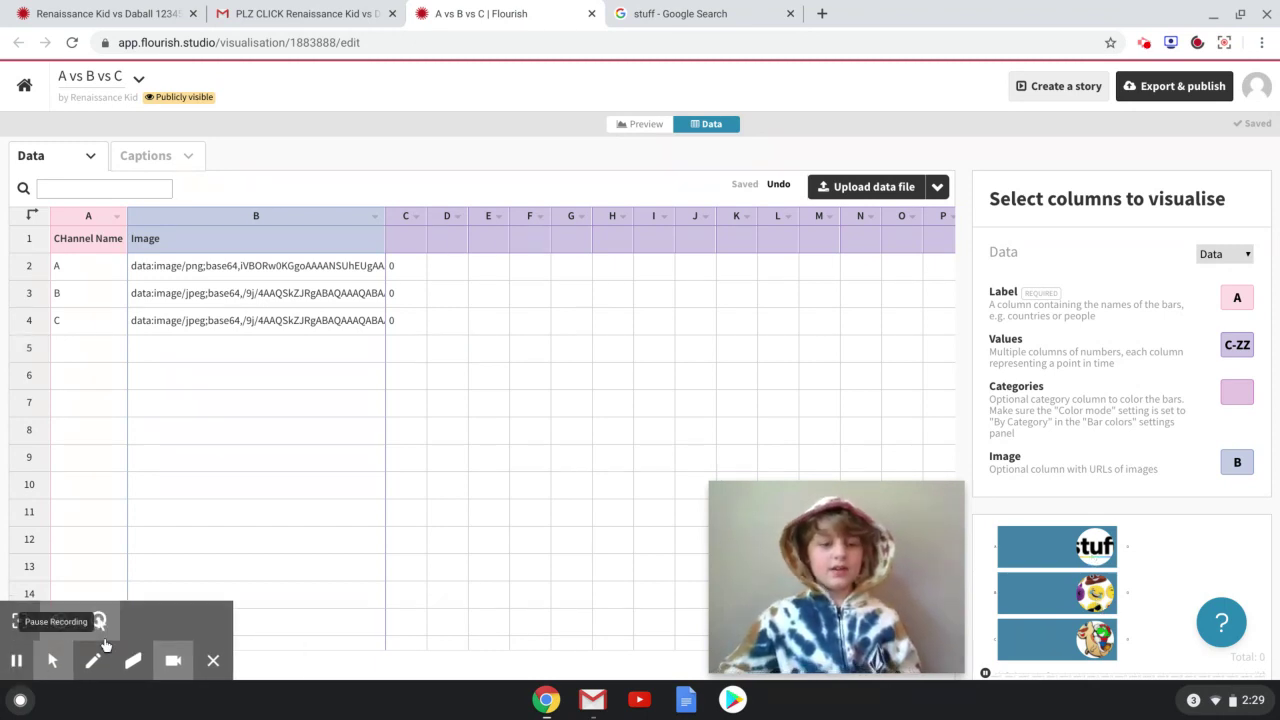
click(397, 252)
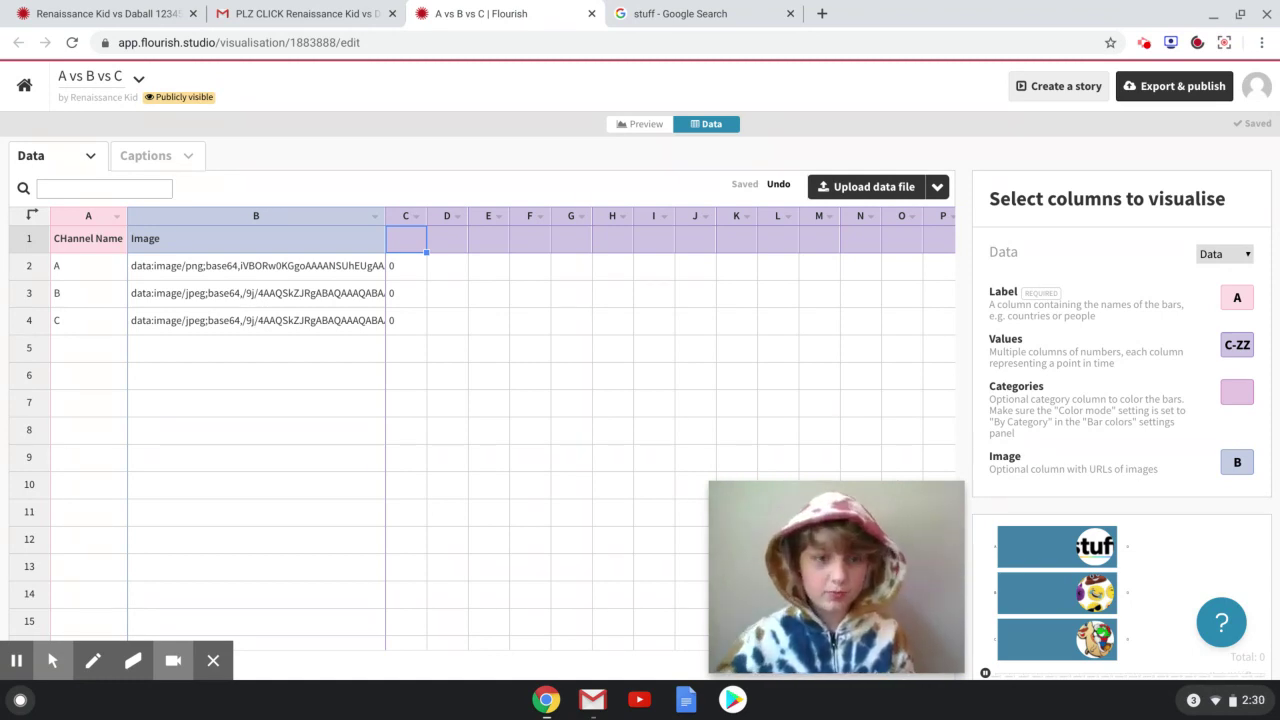
Set heading cell C1 to 2013-Q1, replacing the mistaken 2014-Q1.
click(52, 660)
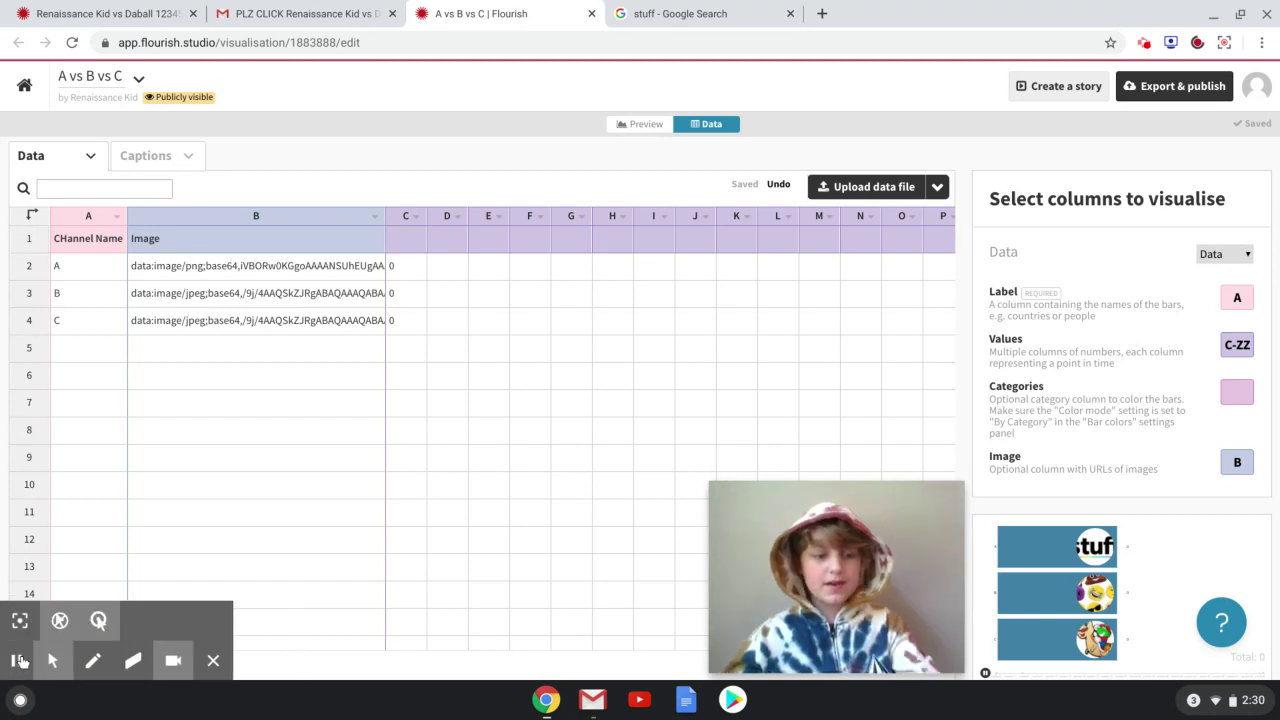
click(388, 249)
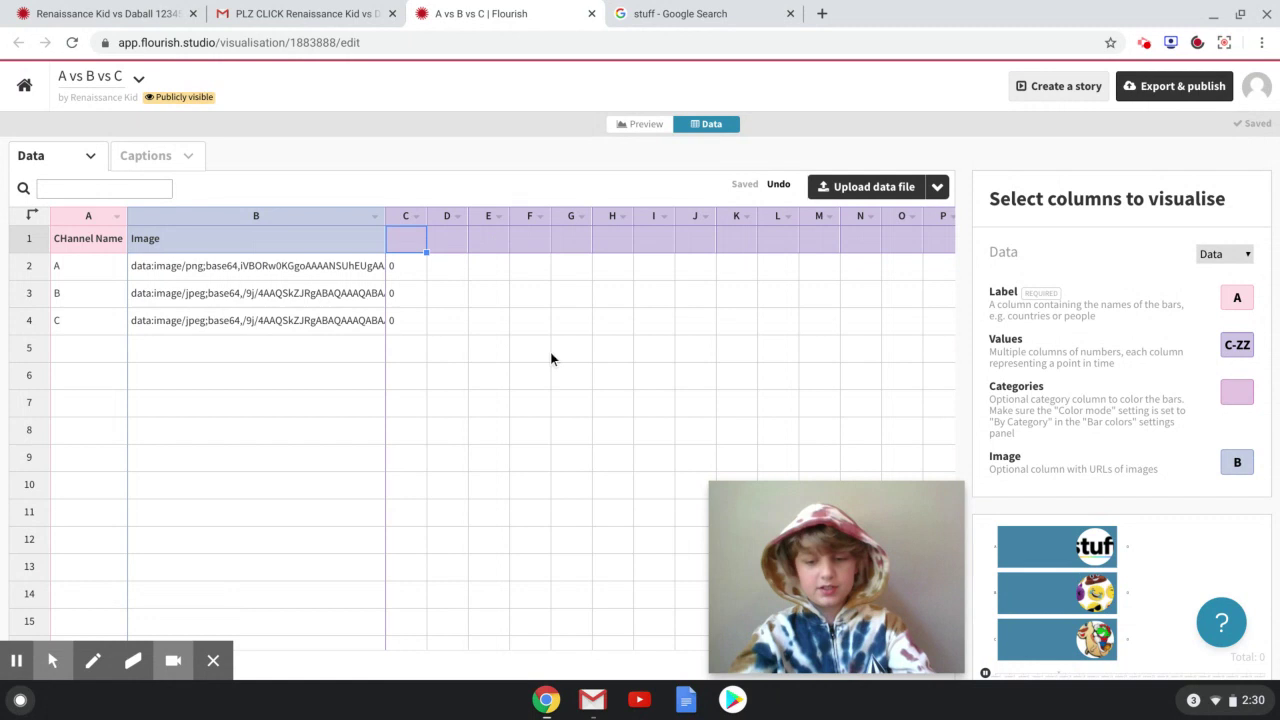
text(2014)
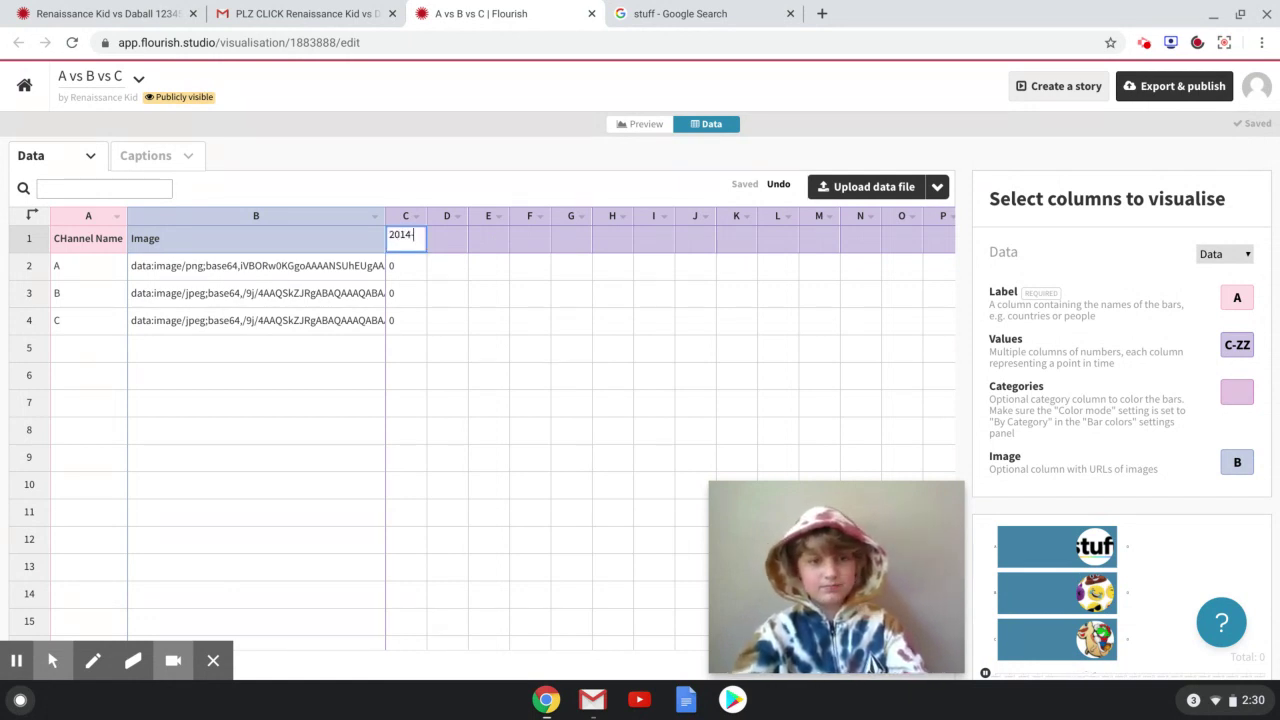
text(-Q)
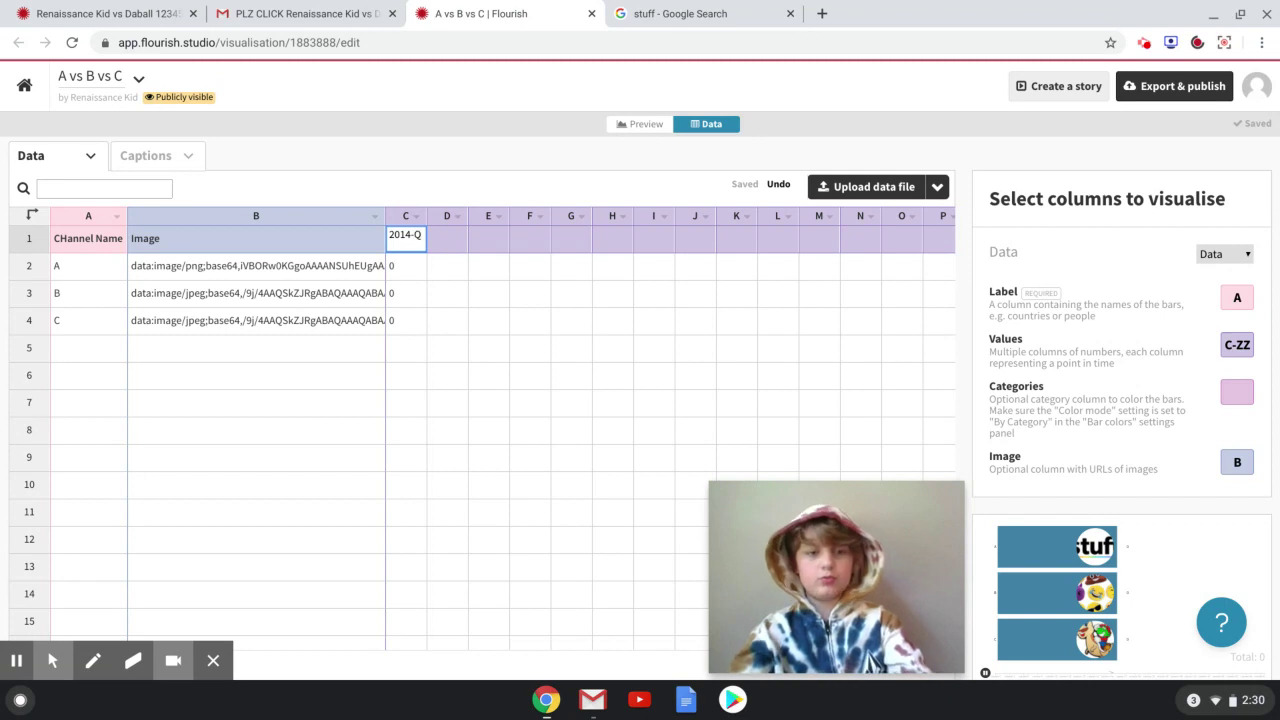
text(1)
key(Tab)
text(2)
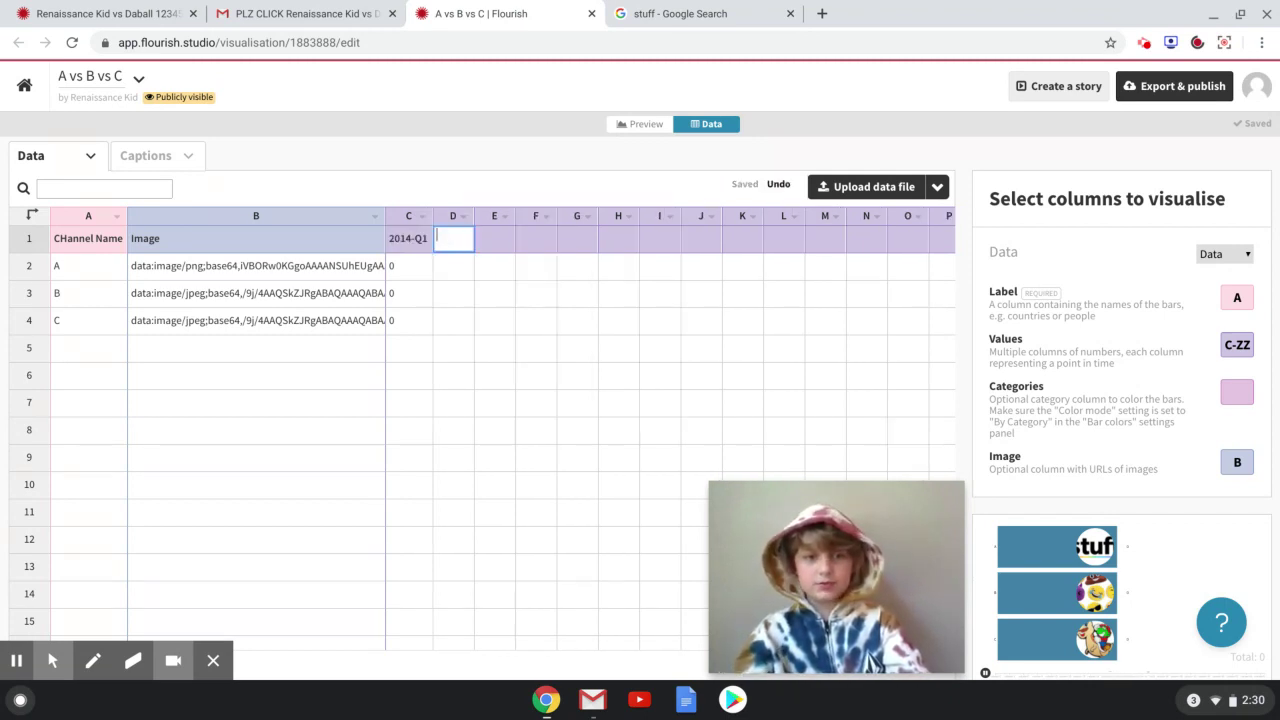
click(408, 238)
text(20)
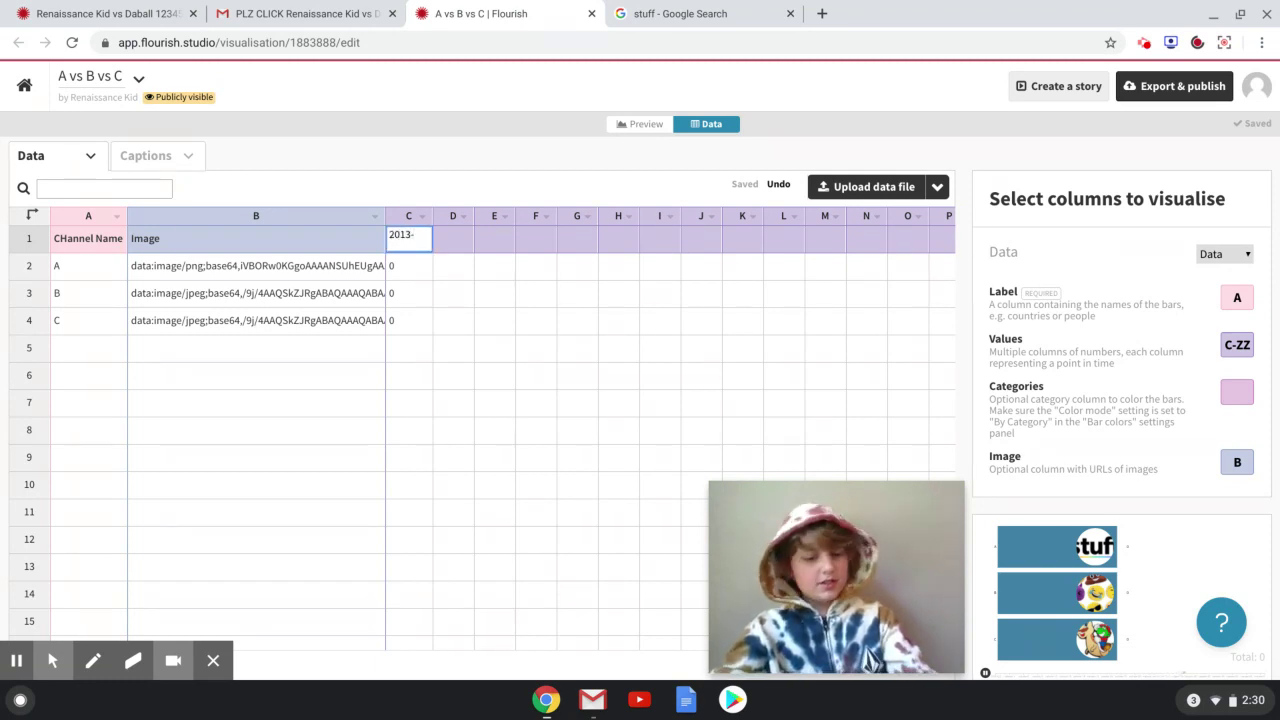
key(Tab)
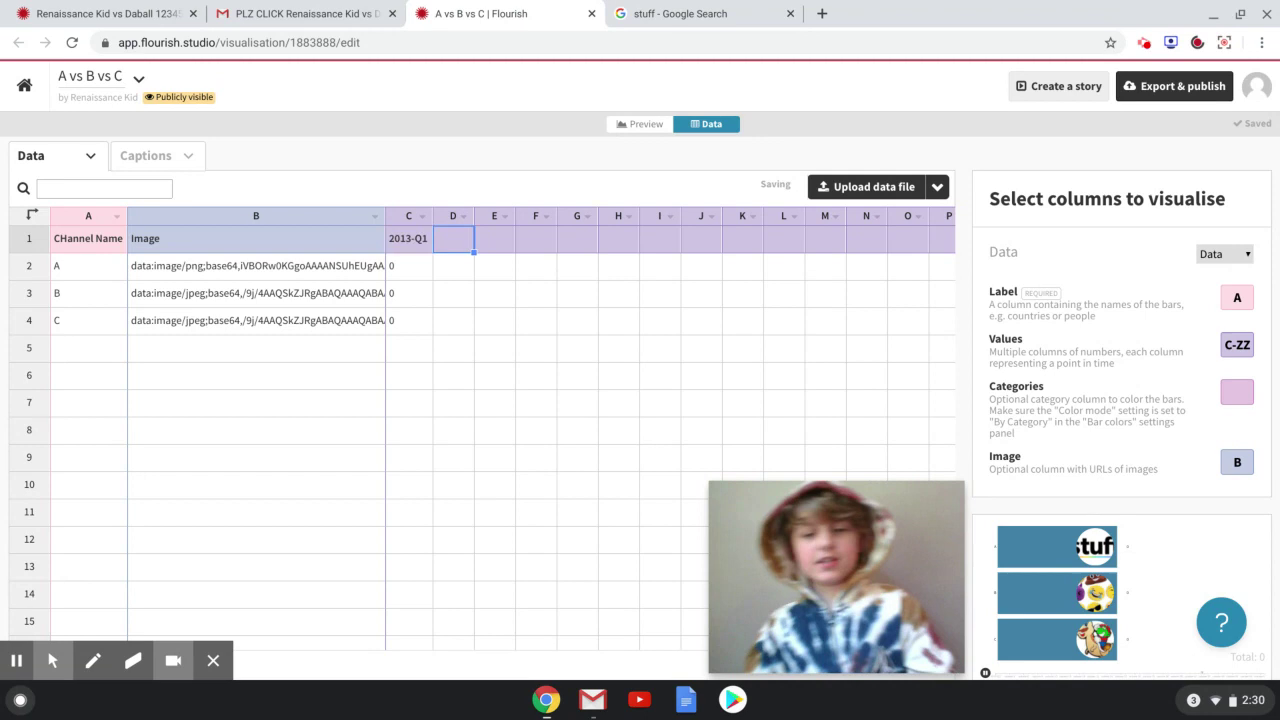
Add 2013-Q2 and 2013-Q4 in D1 and E1, then change D1 to 3.
text(2013-)
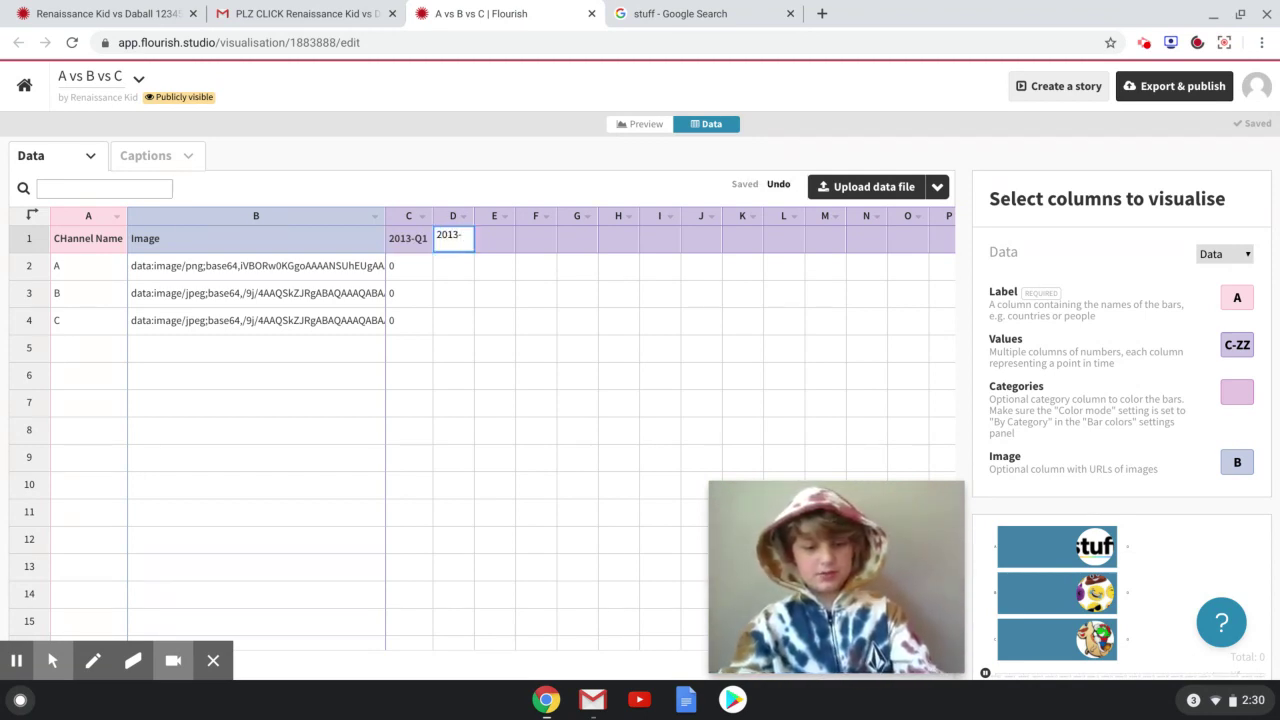
text(Q2)
key(Tab)
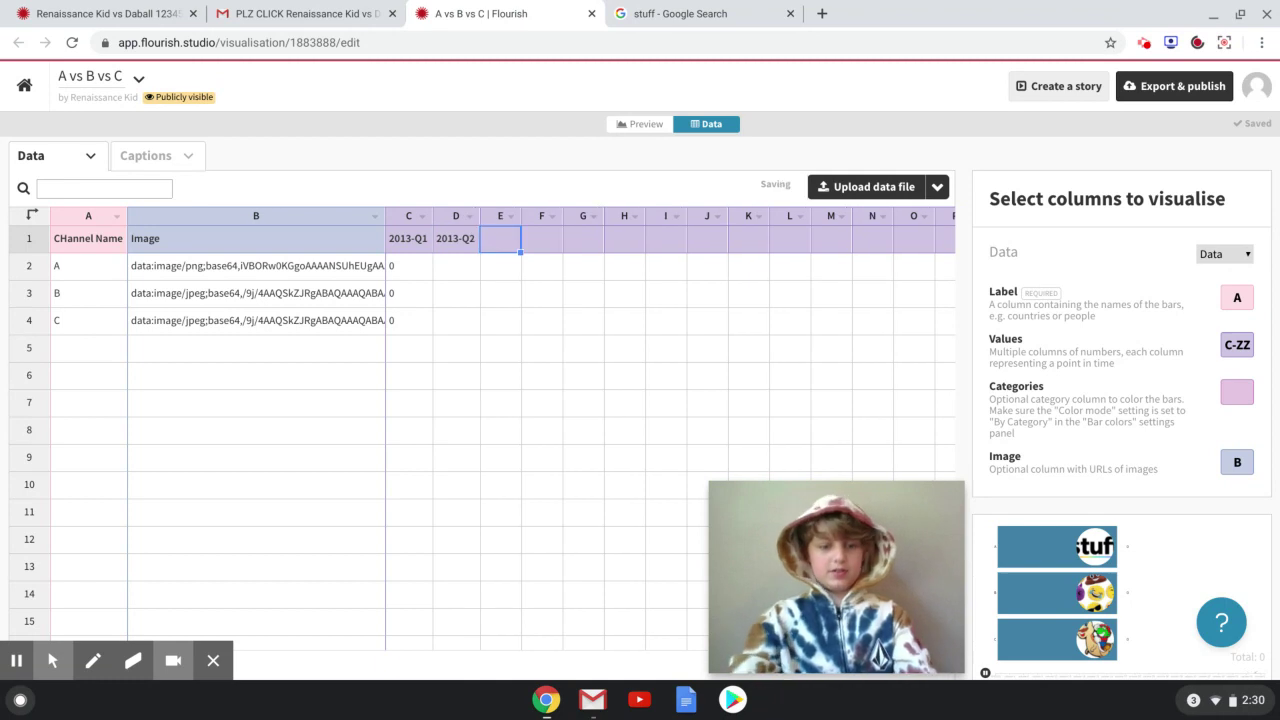
text(2013-)
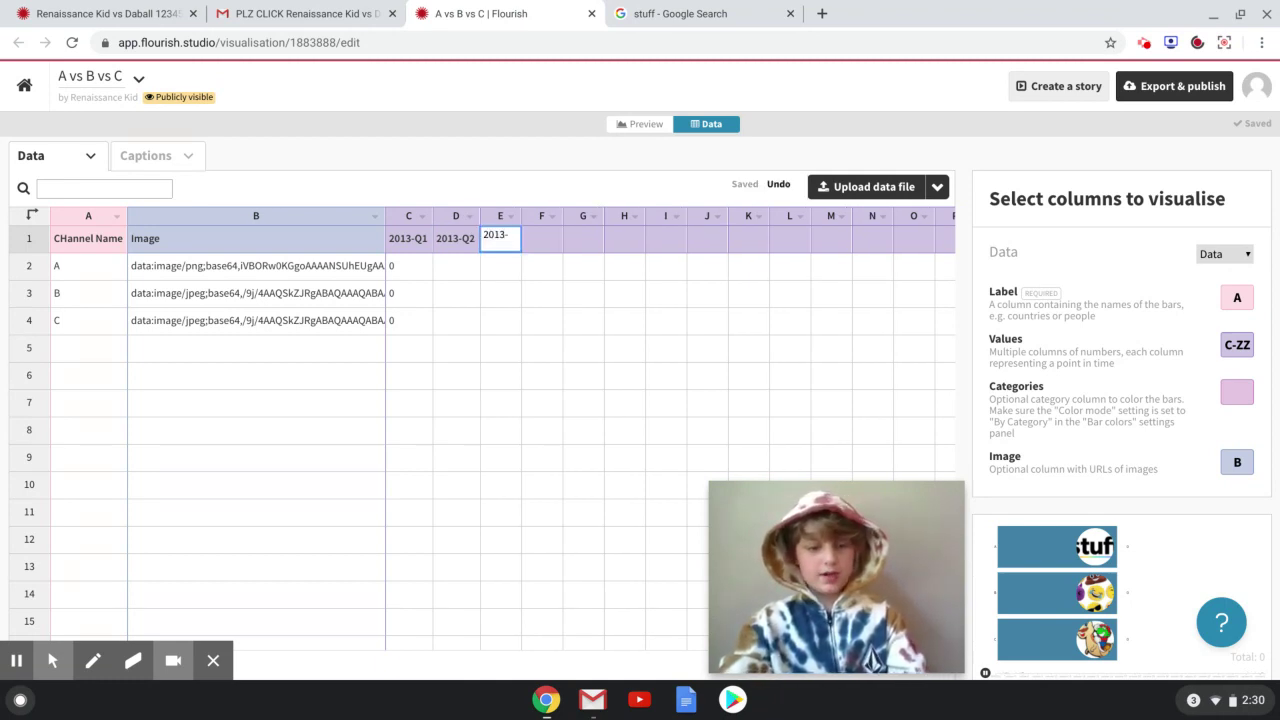
text(Q4)
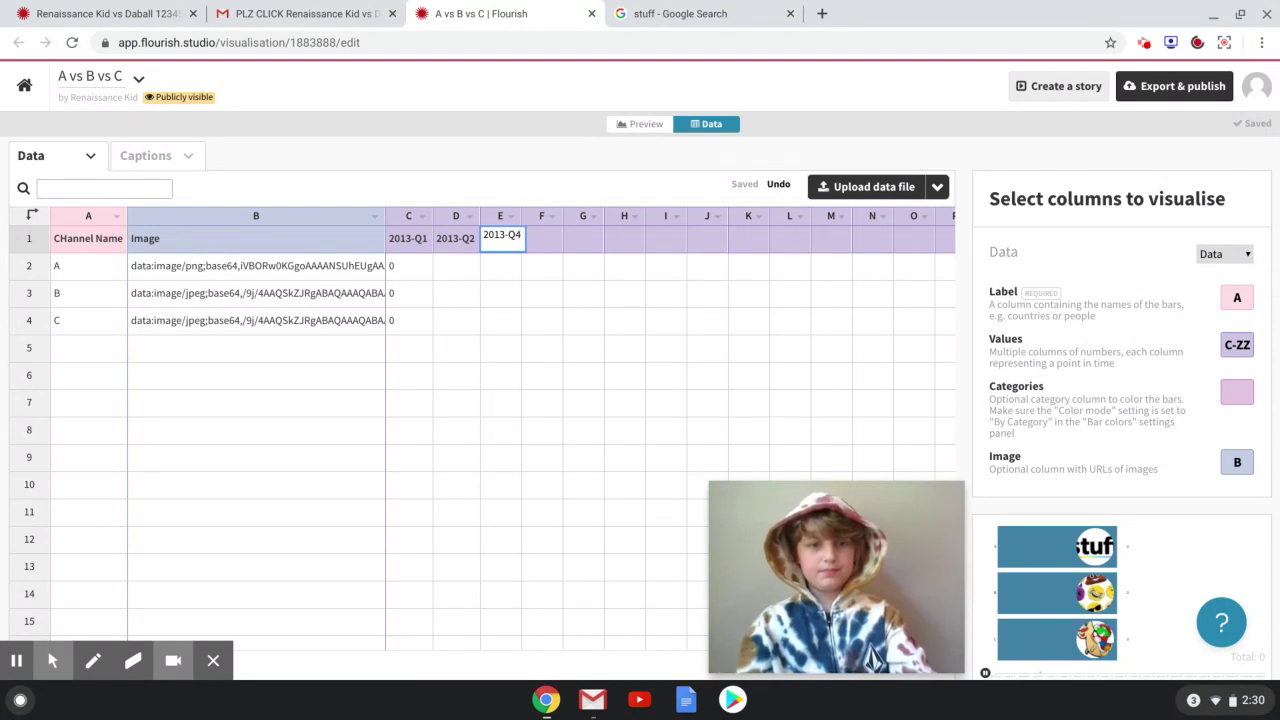
key(Return)
click(453, 238)
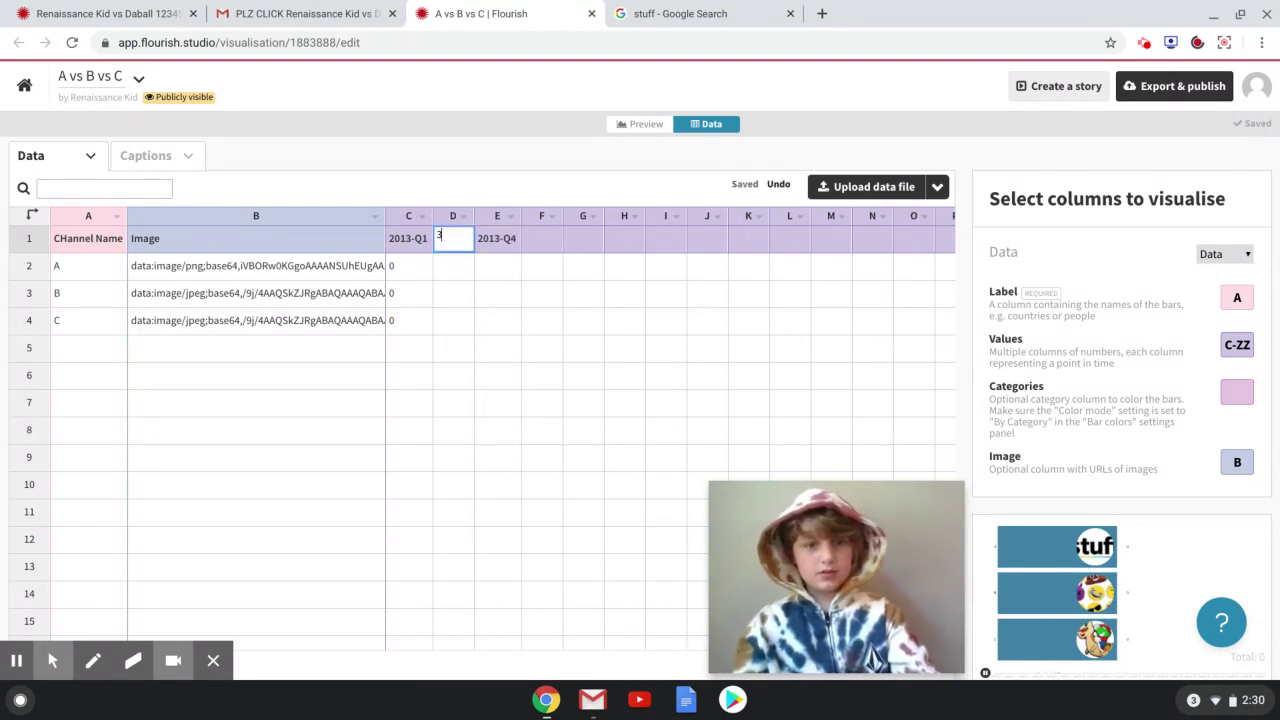
text(3)
key(Tab)
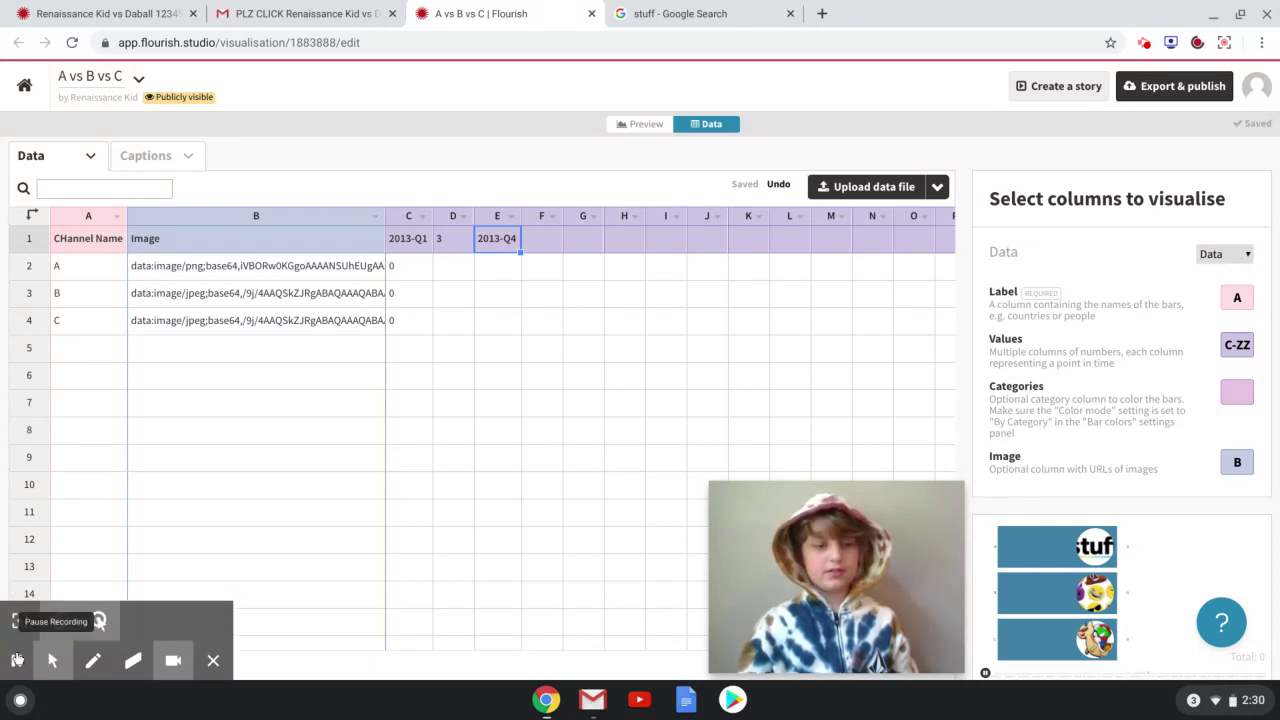
Shorten the Values column range so it ends at AE instead of ZZ.
click(16, 660)
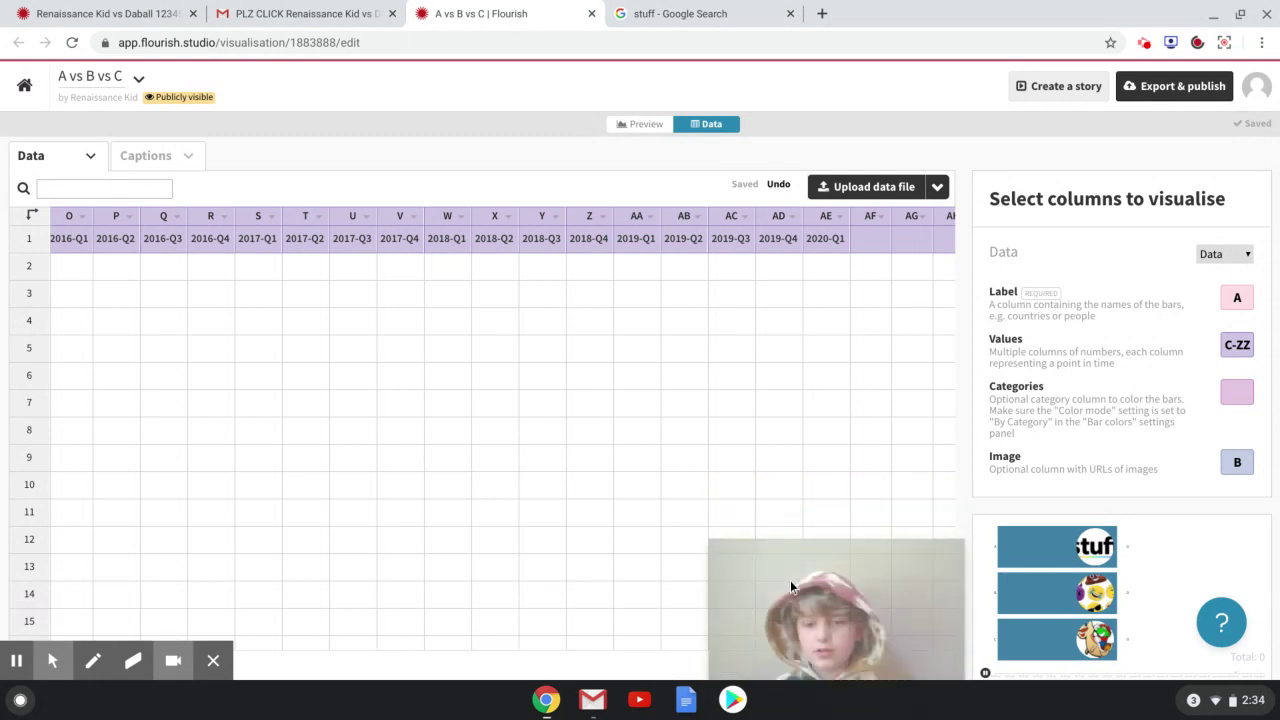
drag(790, 580, 1234, 577)
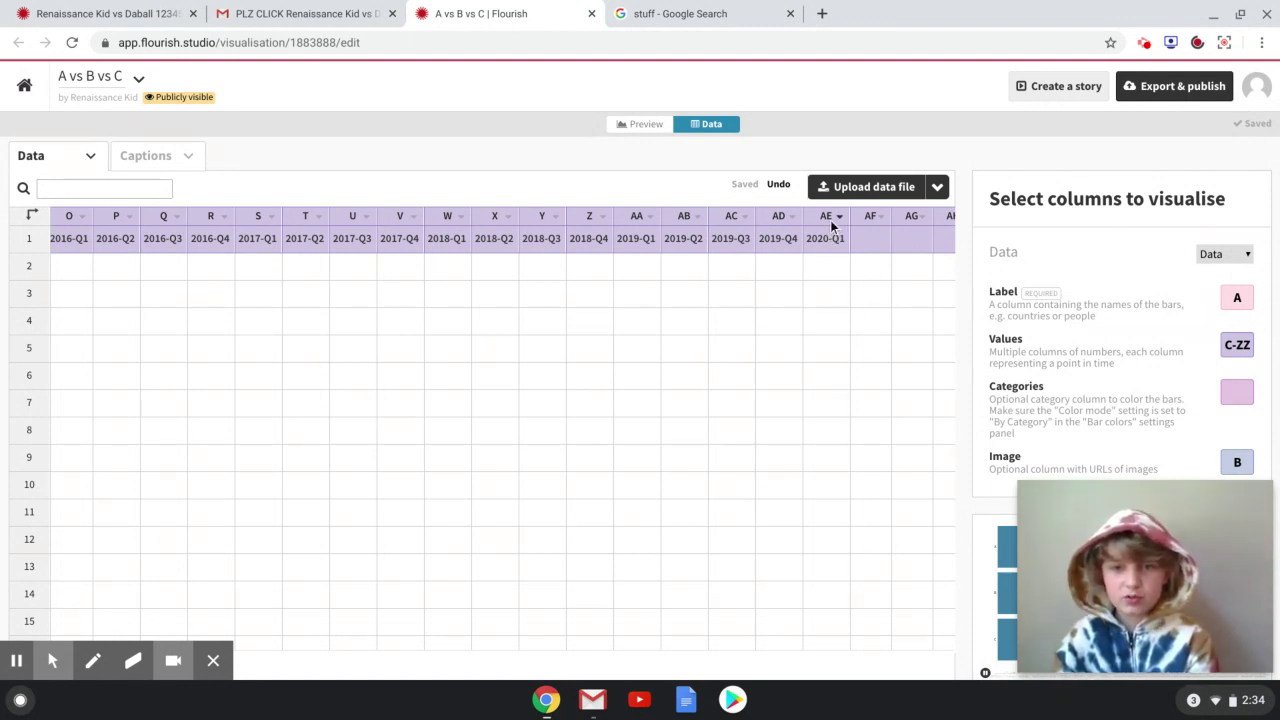
click(1246, 344)
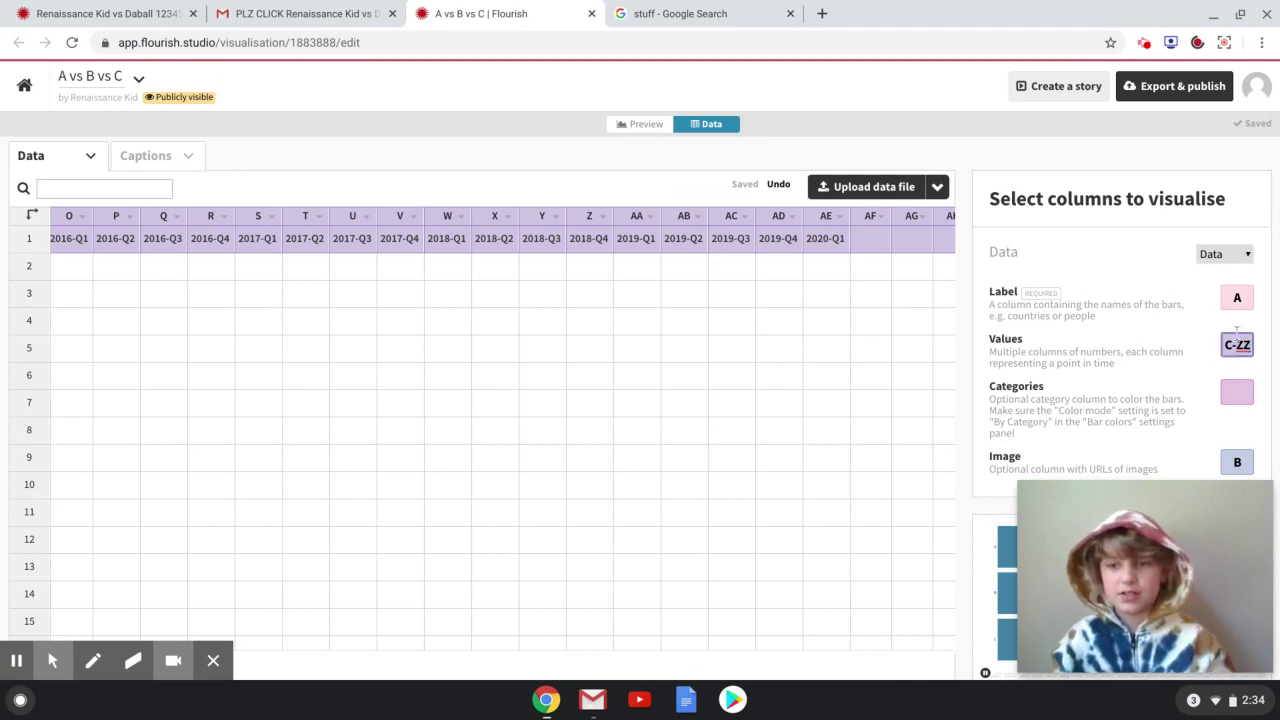
key(BackSpace)
key(BackSpace)
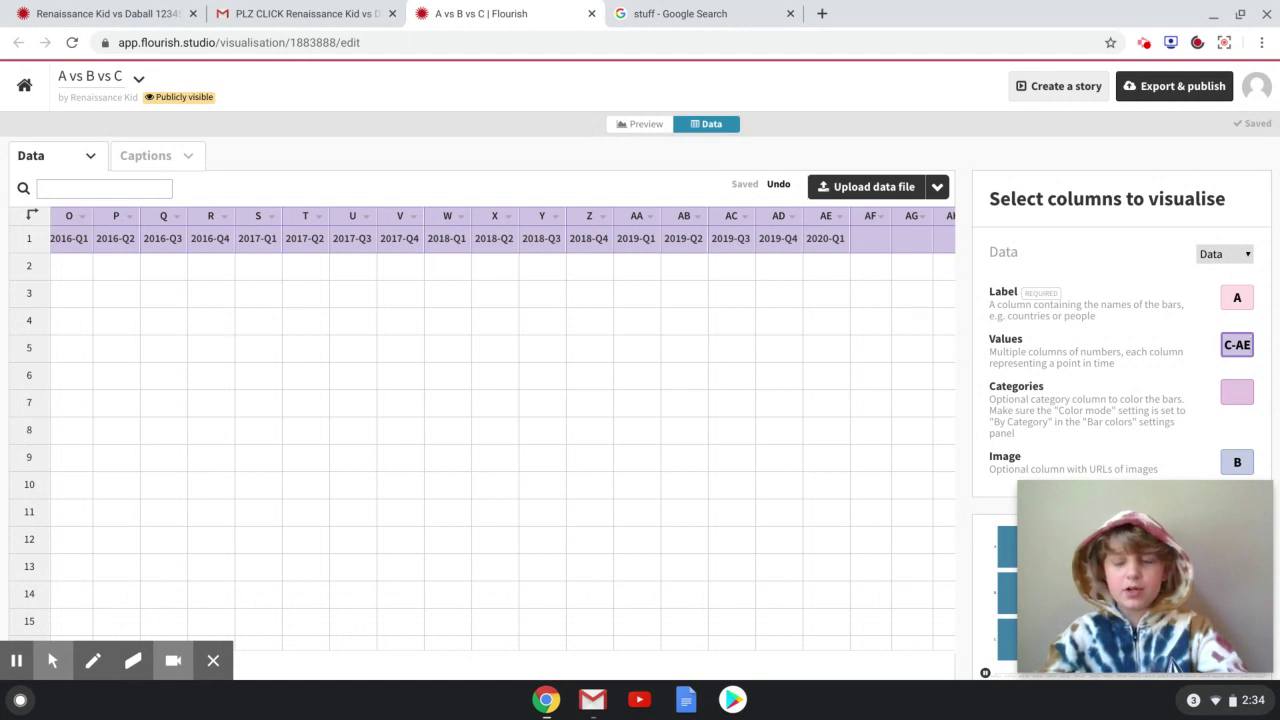
mouse_move(98, 620)
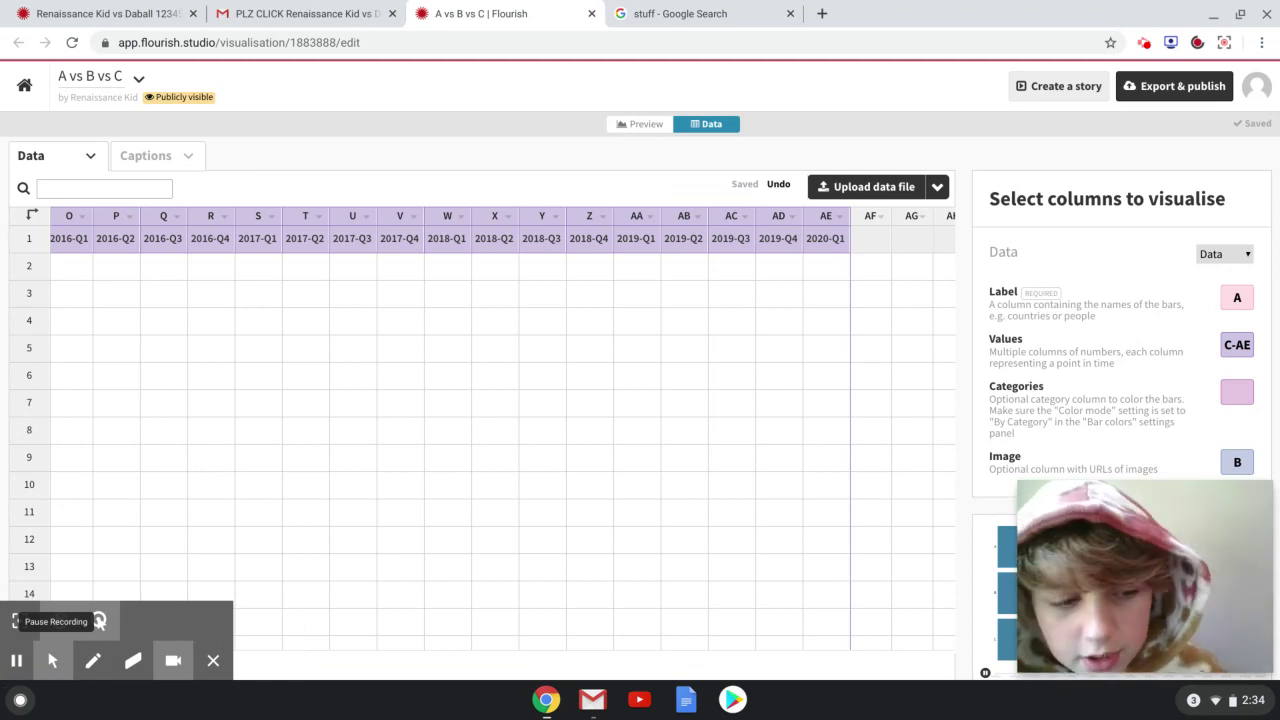
scroll(566, 332, left, 7)
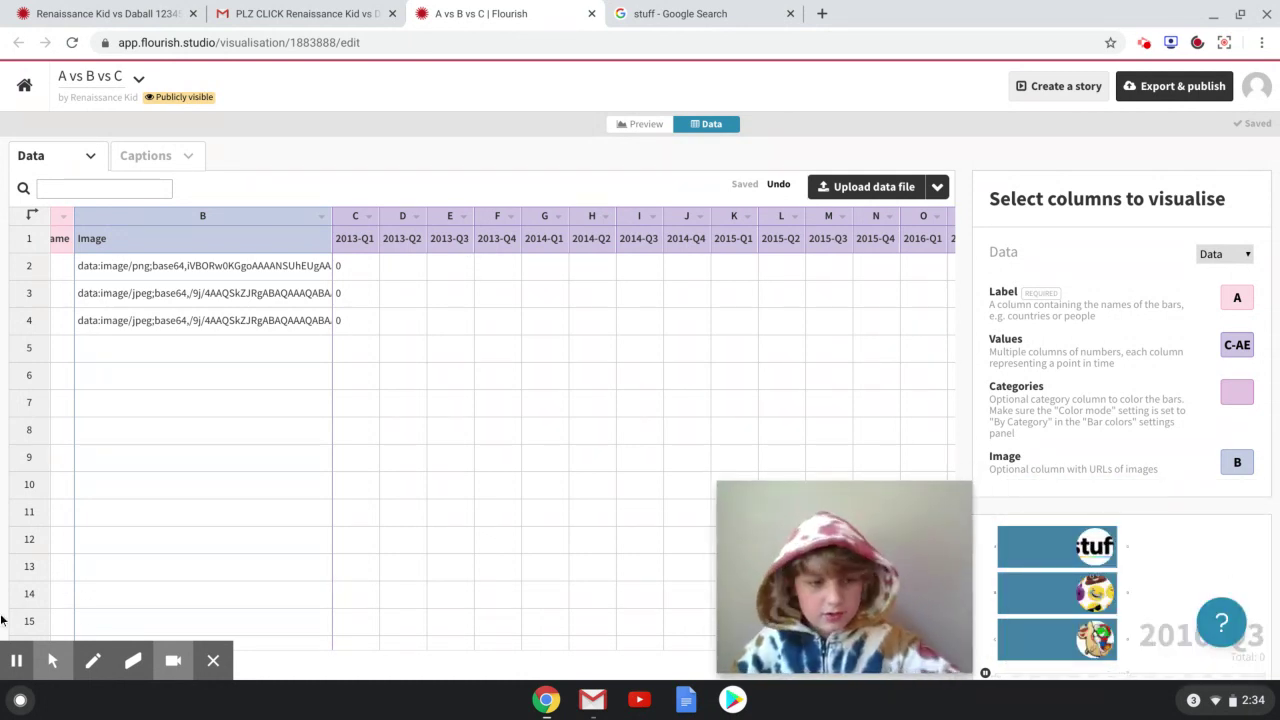
mouse_move(33, 660)
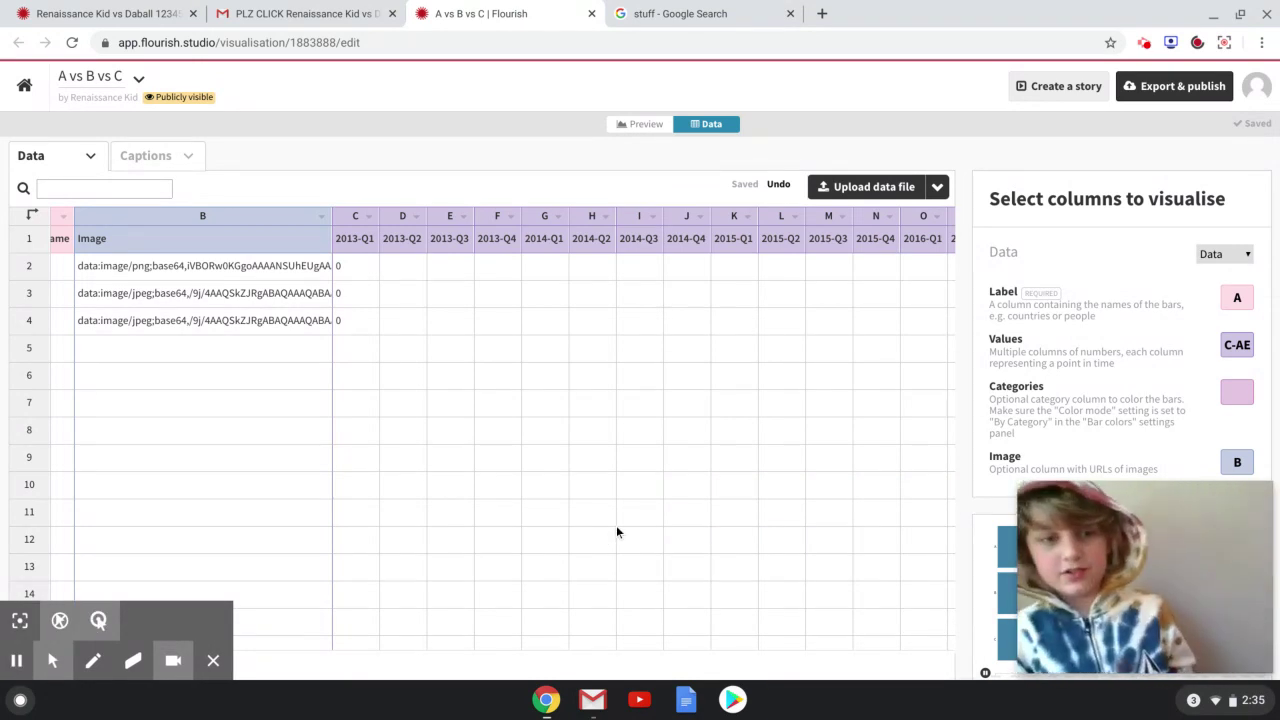
Enter 13 as channel A's 2013-Q2 value in cell D2.
click(409, 268)
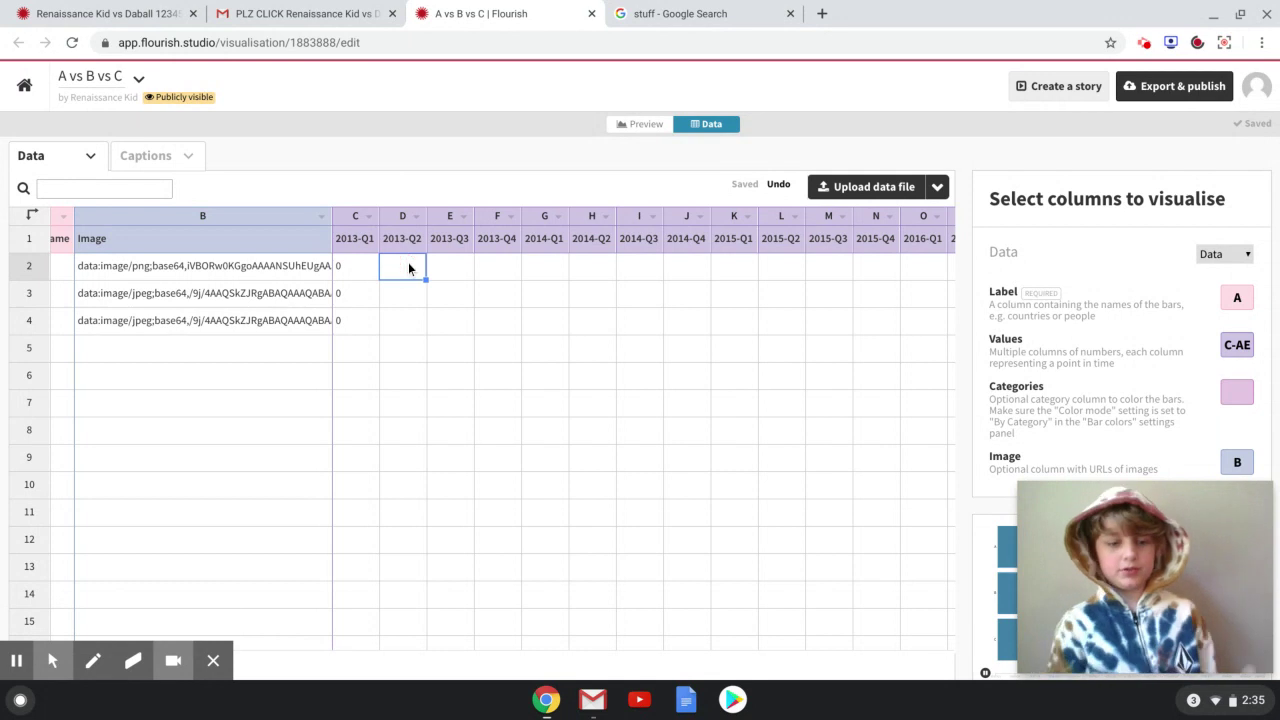
text(13)
key(Return)
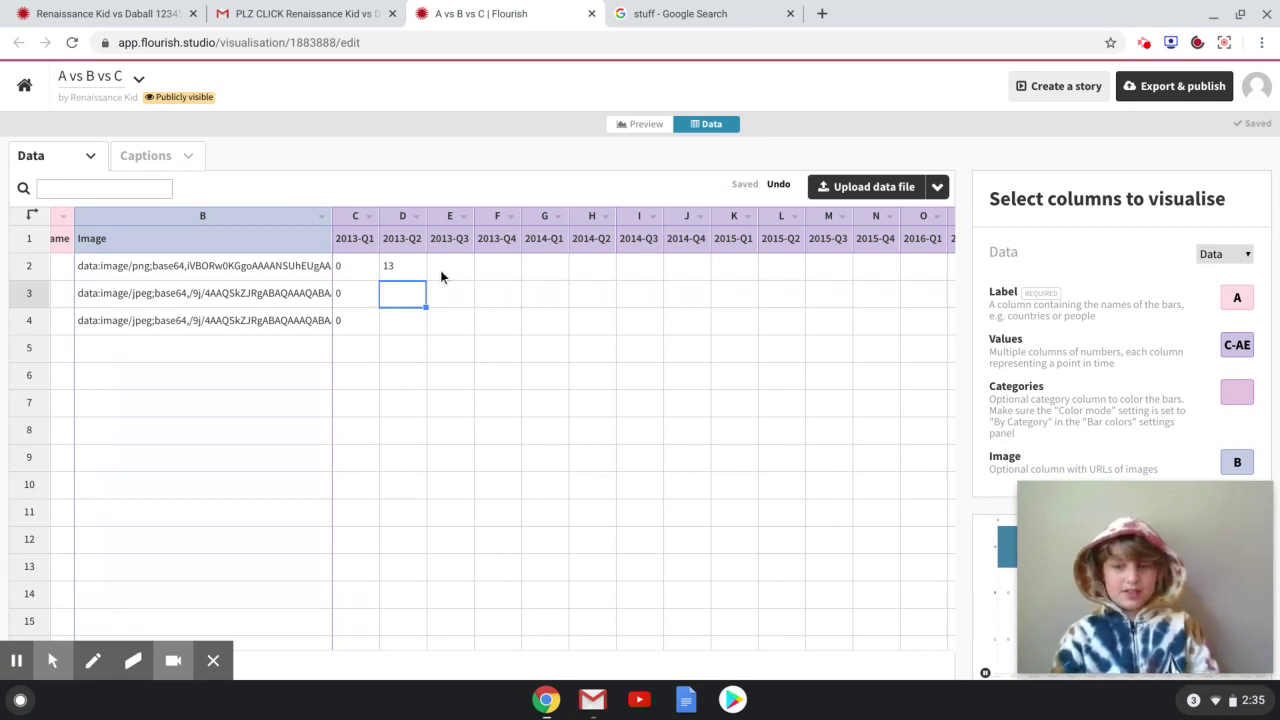
click(52, 660)
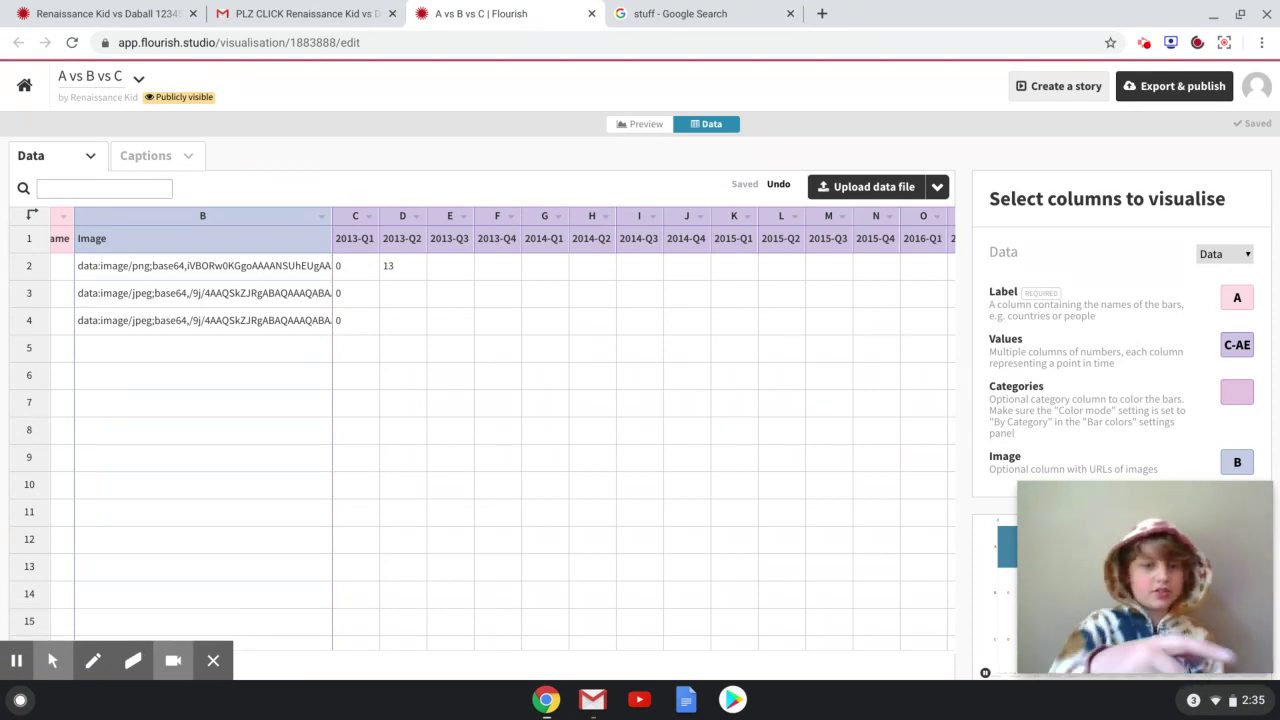
Fill zeros into channel C's row for consecutive quarters starting at 2013-Q2.
click(403, 341)
key(Up)
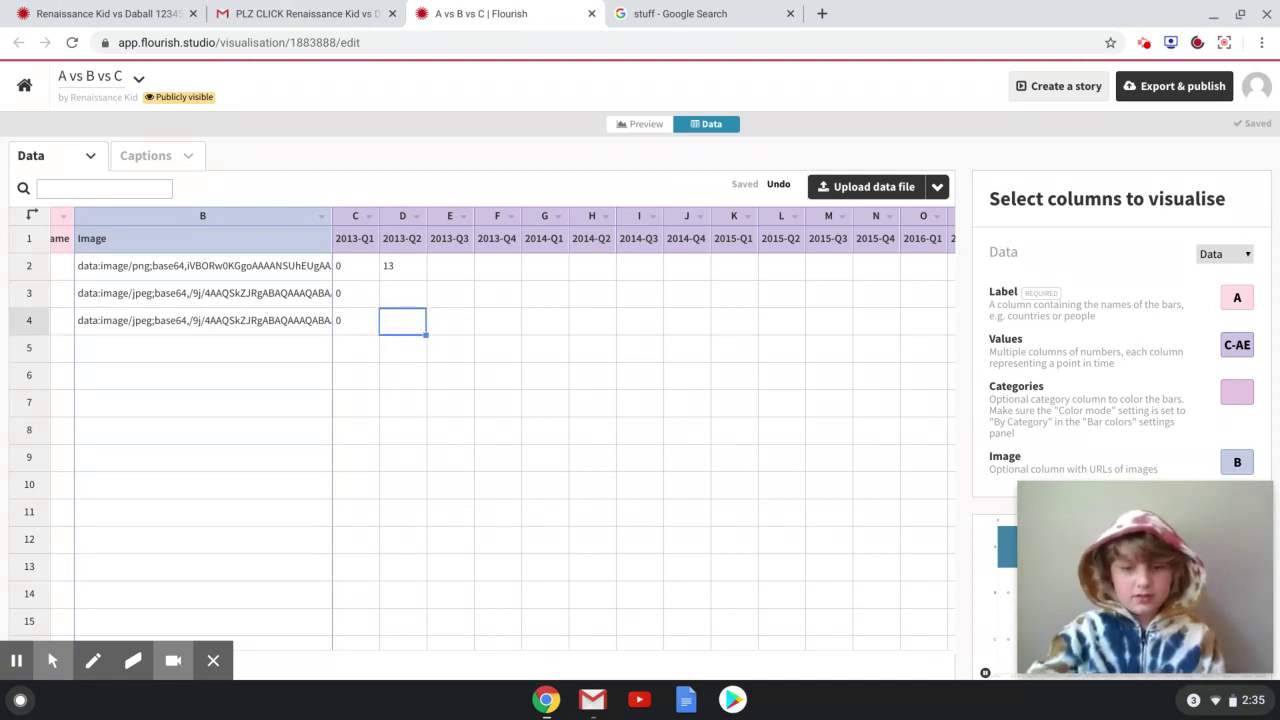
text(0)
key(Tab)
text(0)
key(Tab)
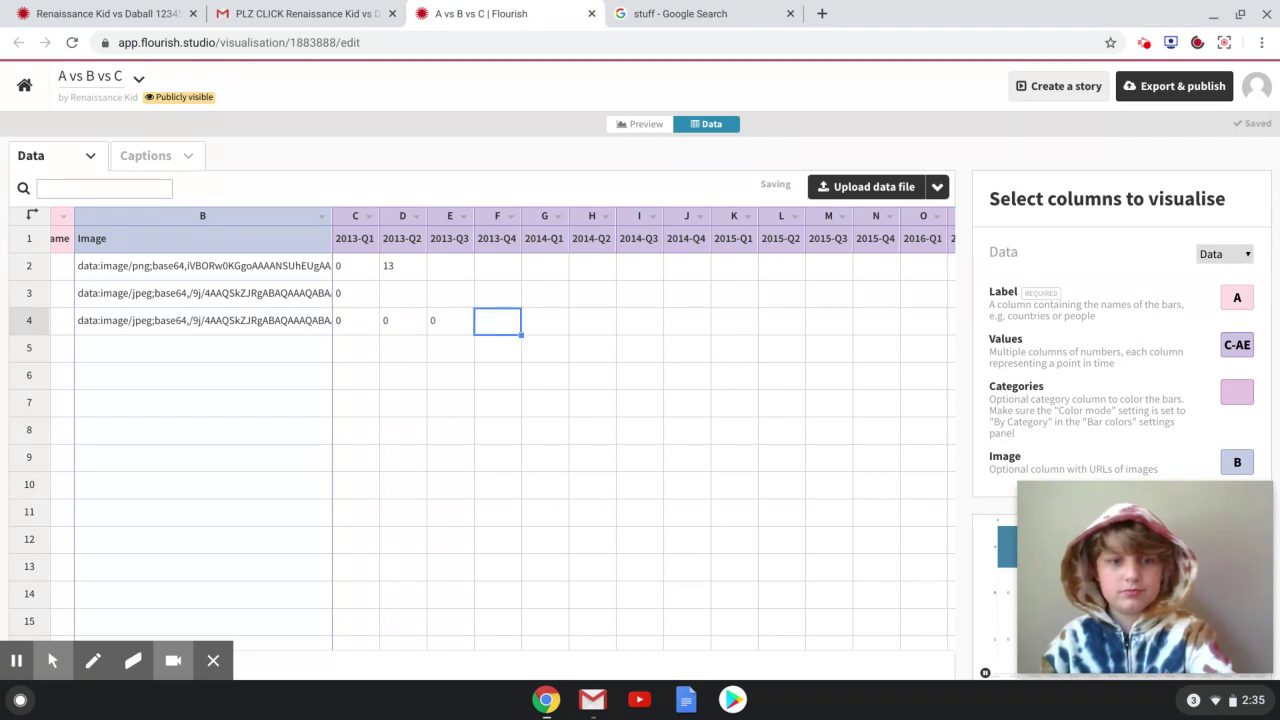
text(0)
key(Tab)
text(0)
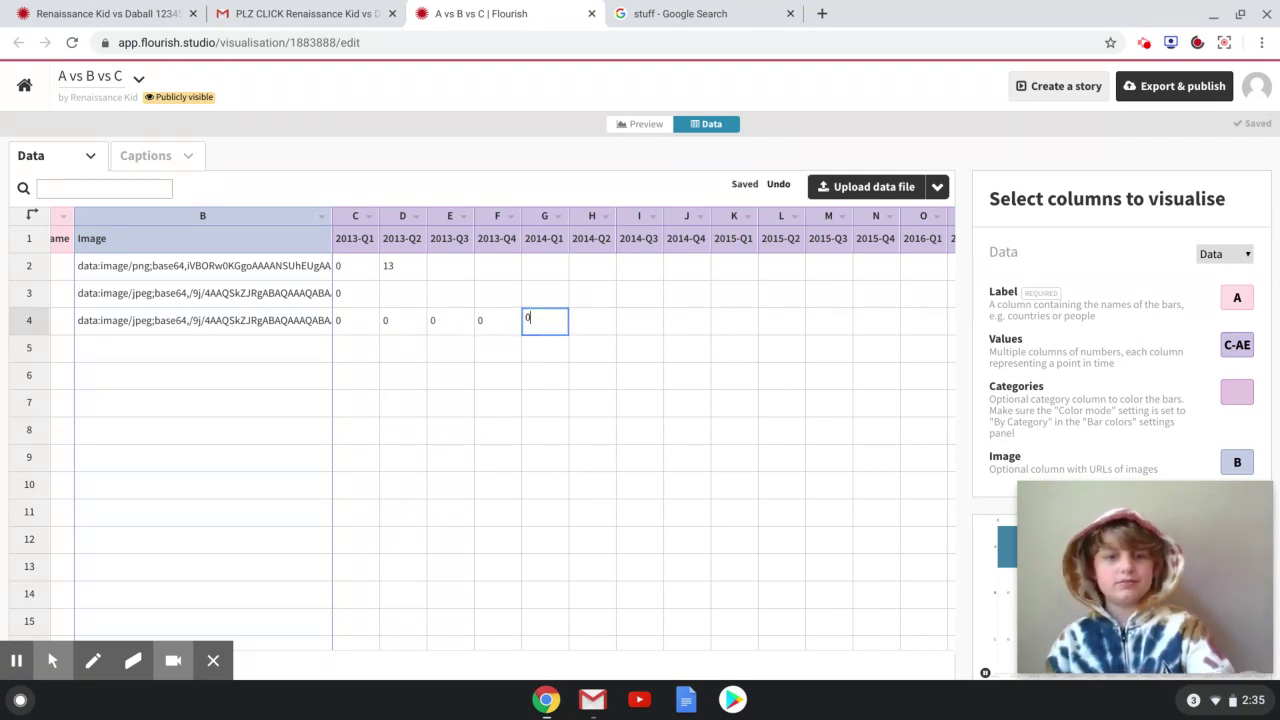
key(Tab)
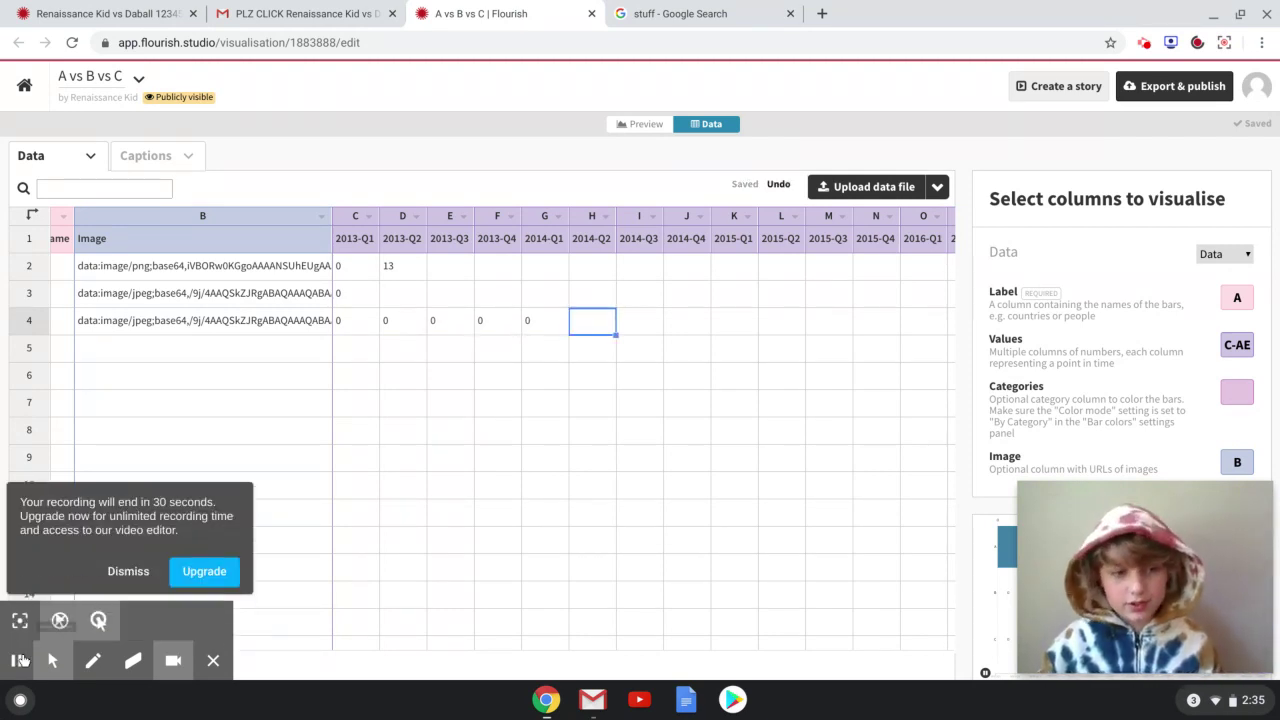
Dismiss the system launcher and return to the Flourish window.
click(16, 694)
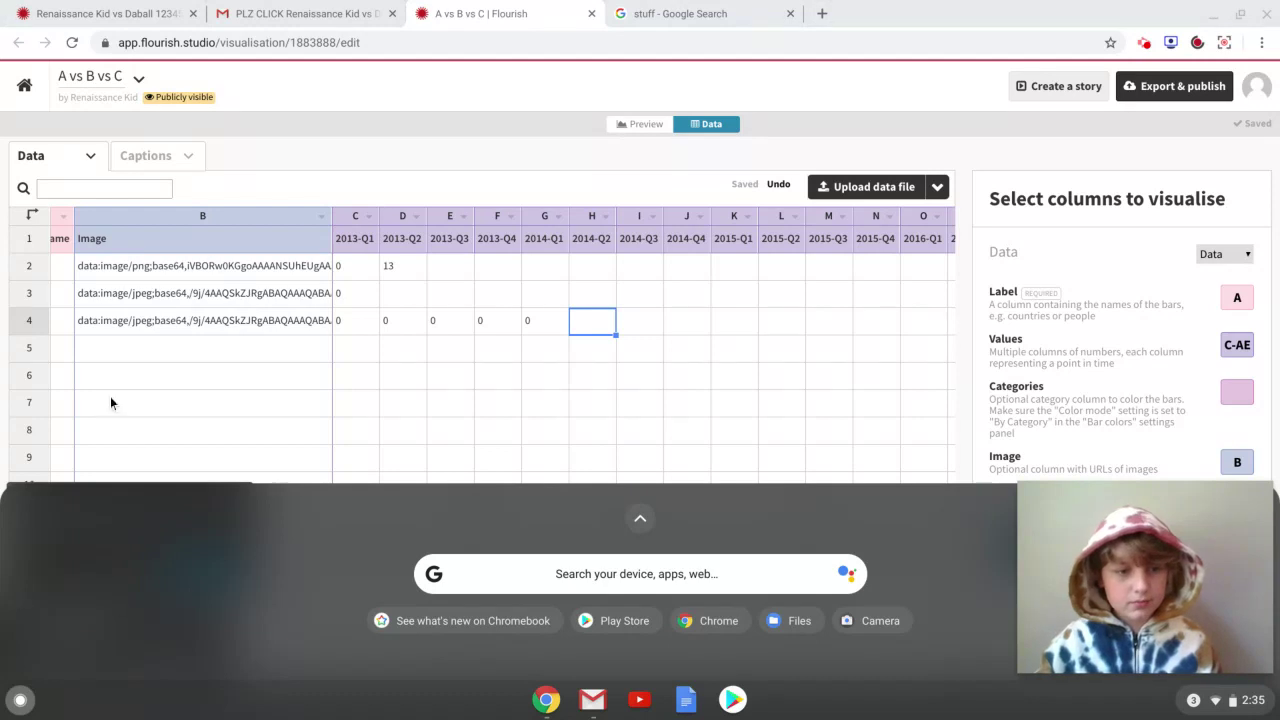
click(244, 380)
click(244, 380)
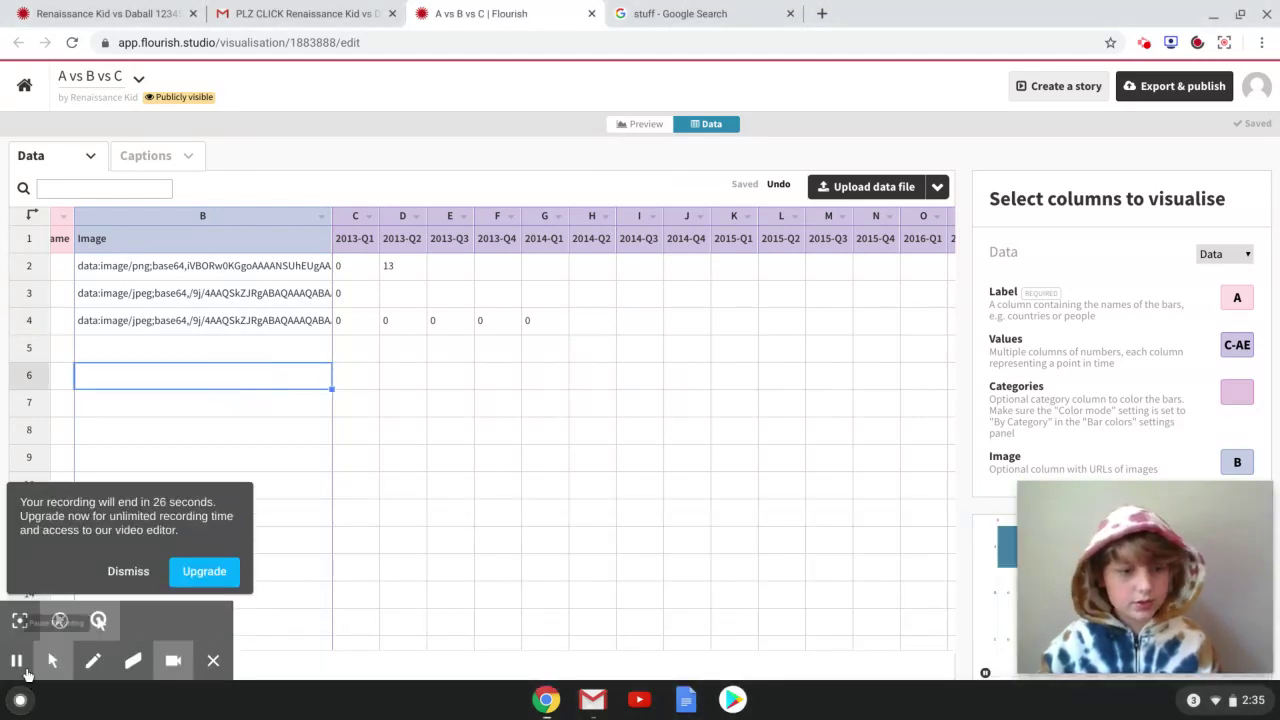
click(18, 662)
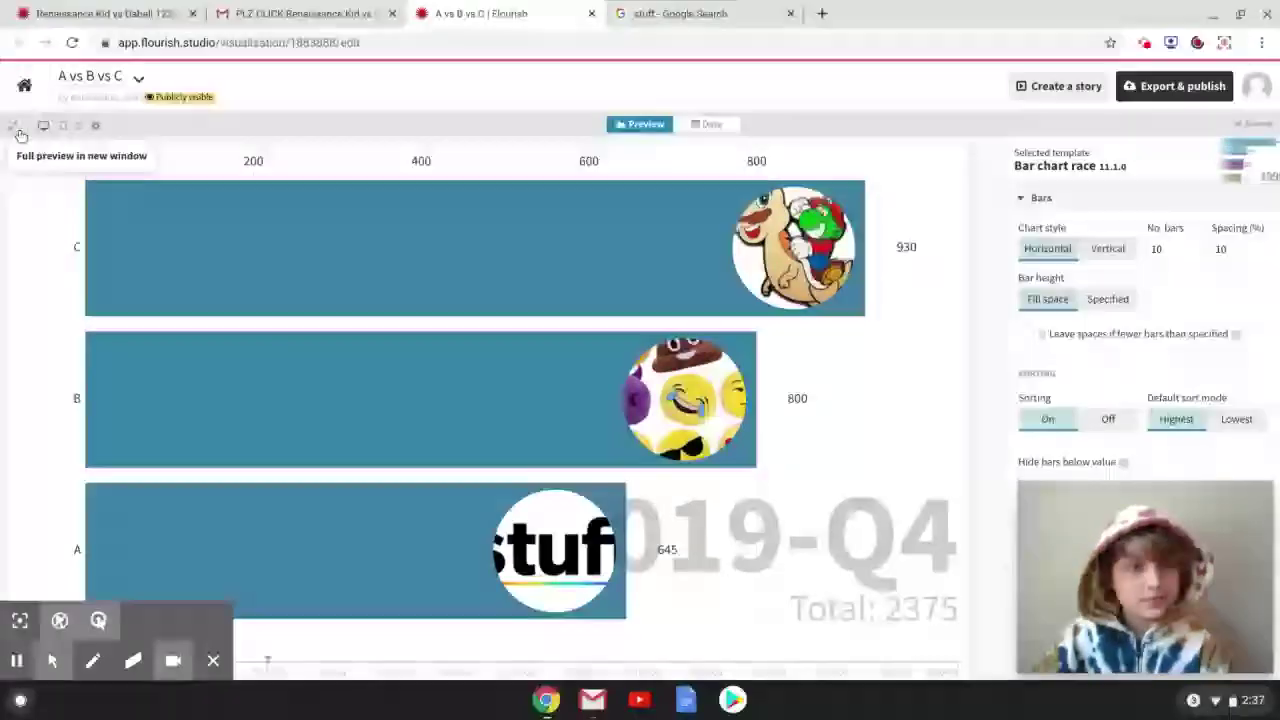
click(8, 661)
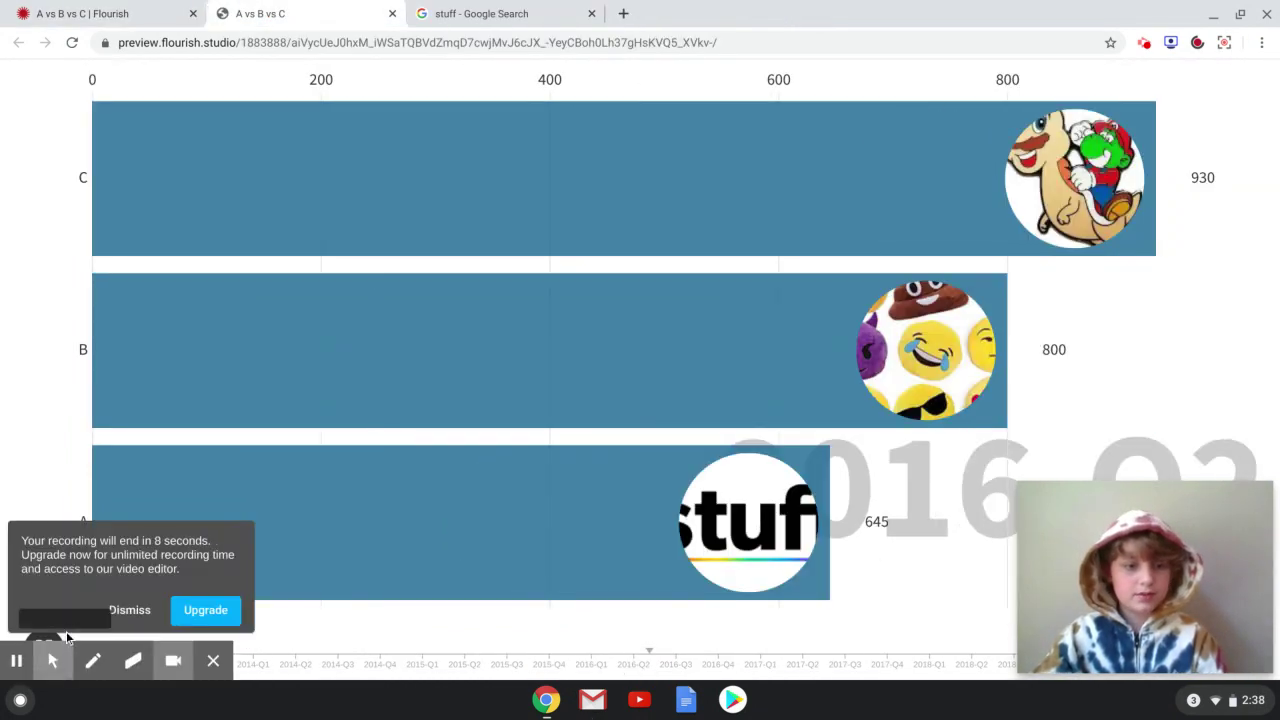
click(129, 609)
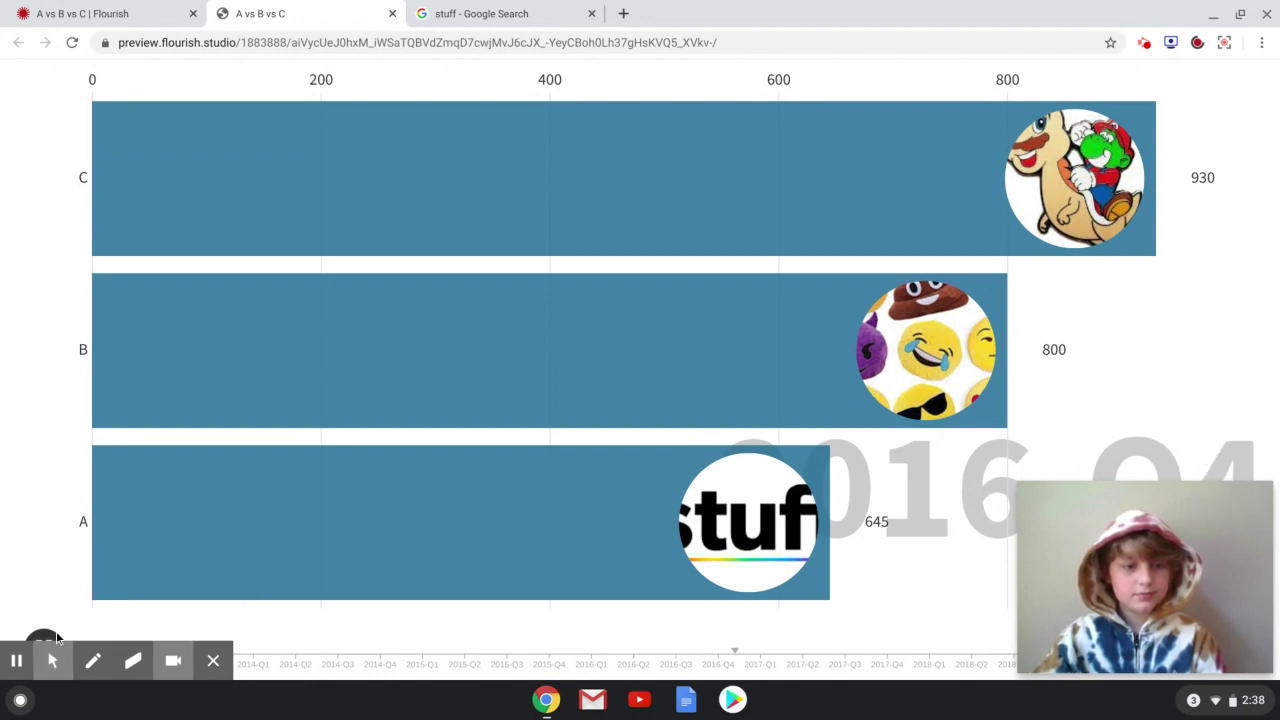
click(8, 661)
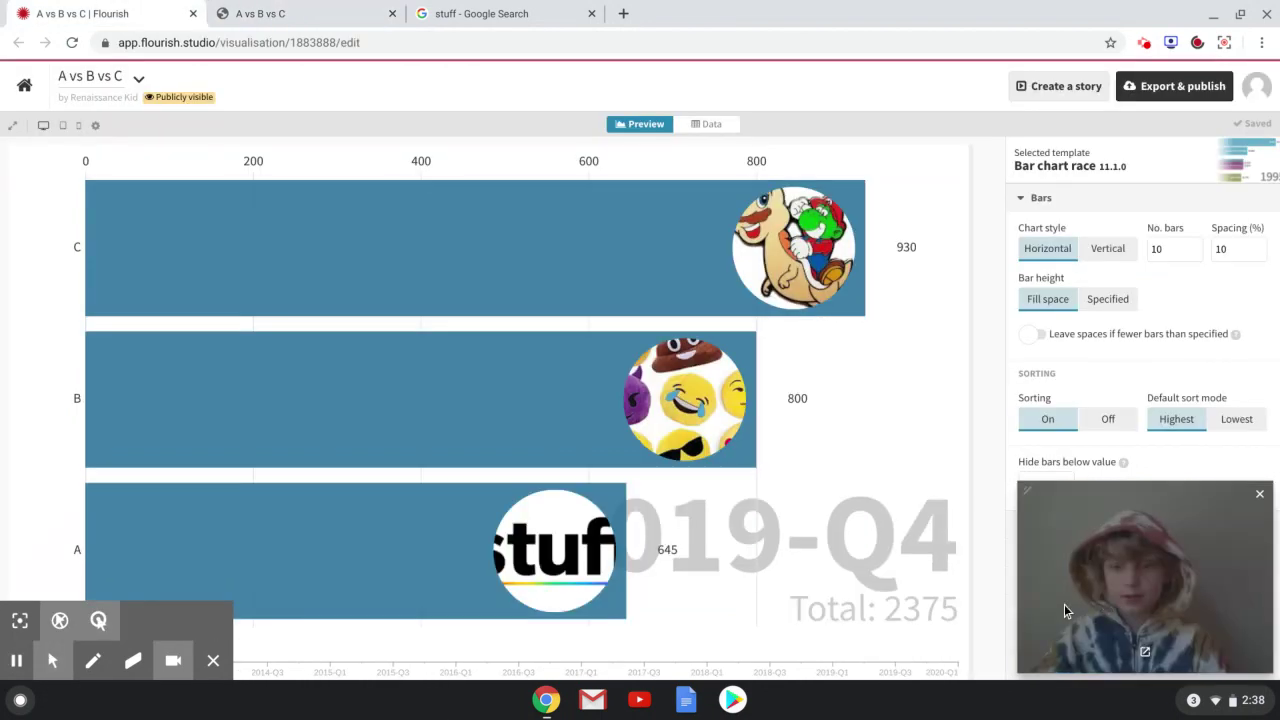